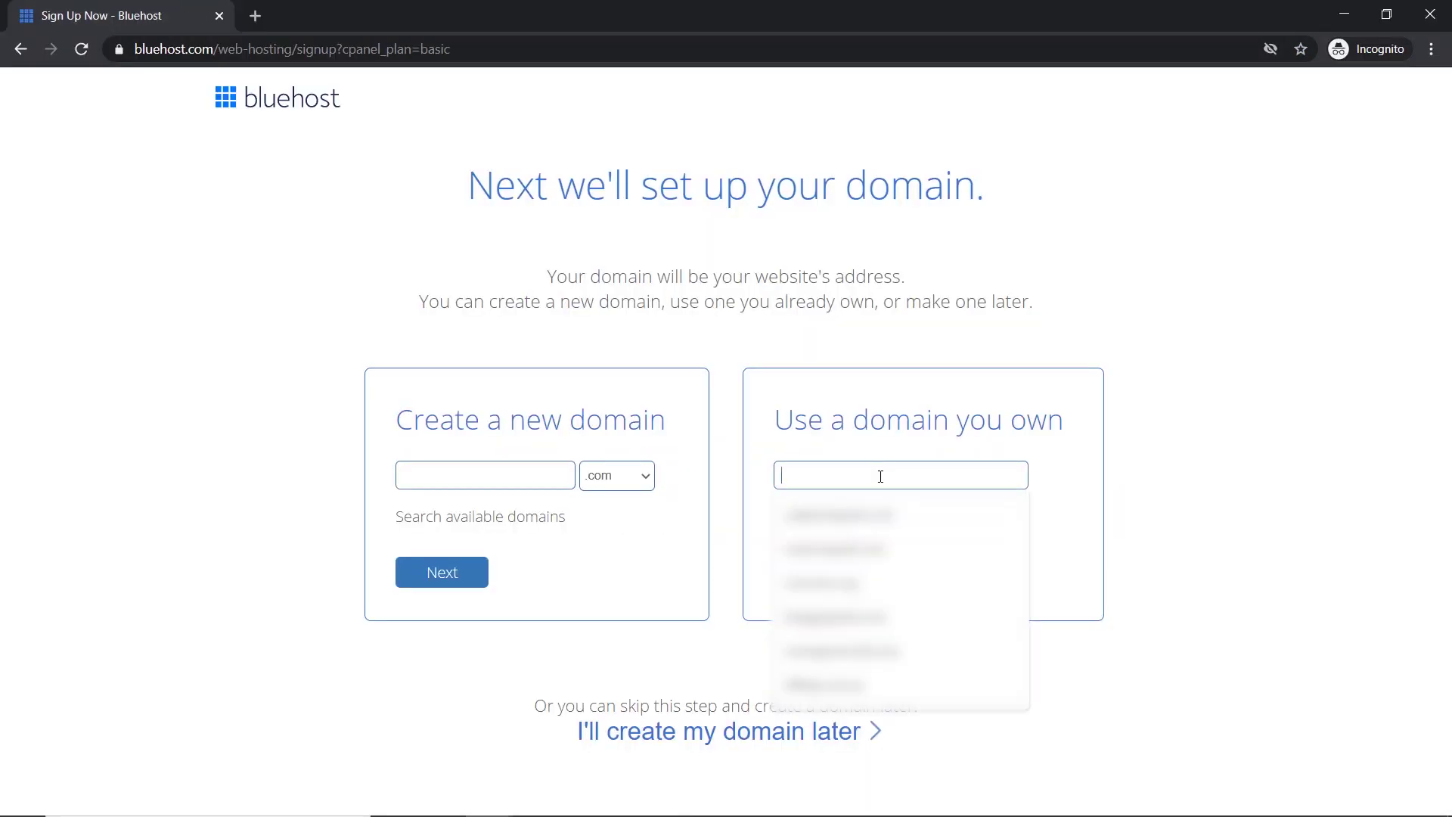
Step: Enter 'dotcom' as the existing domain on the Bluehost domain setup step
text(dotc)
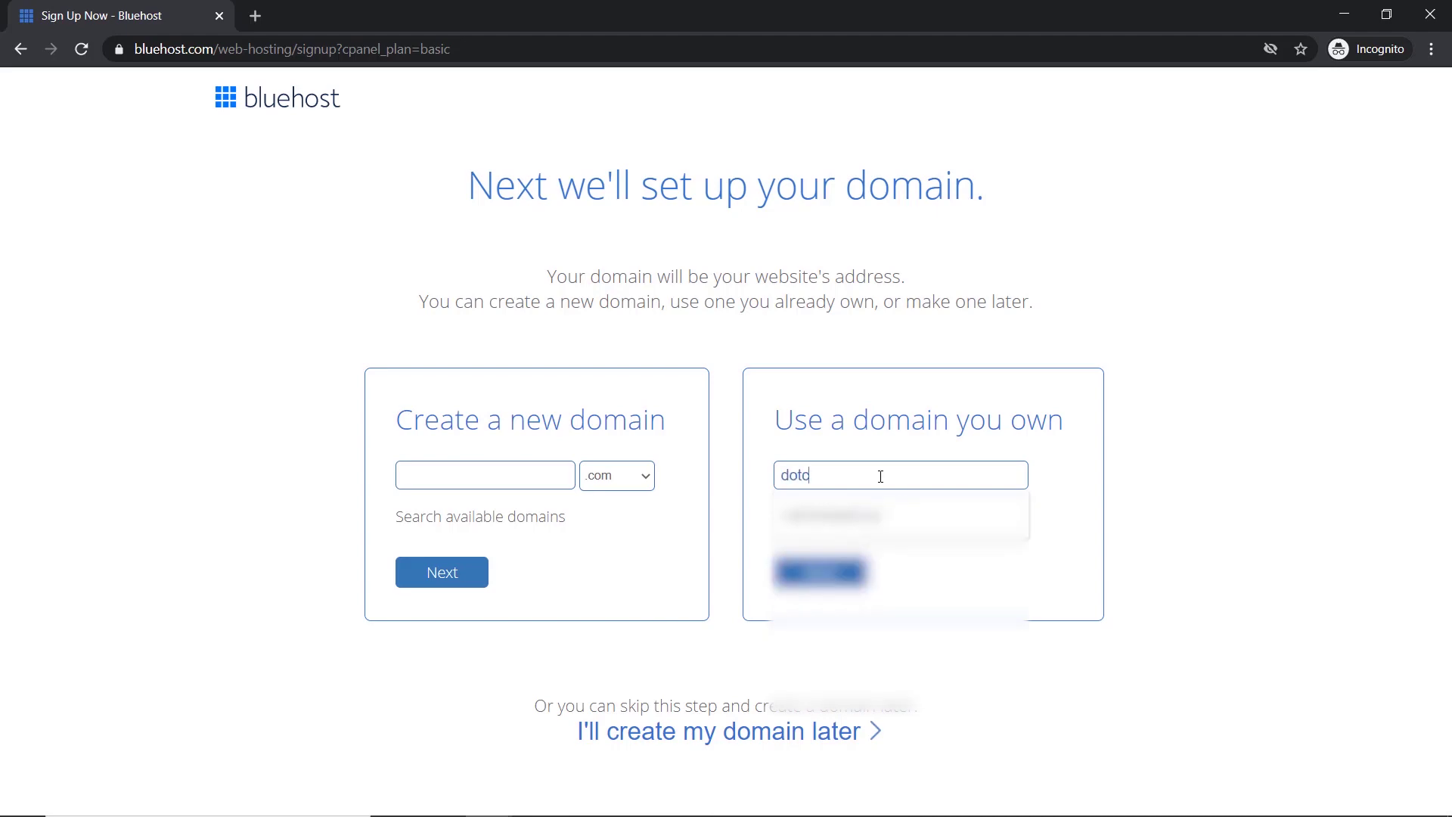
text(om)
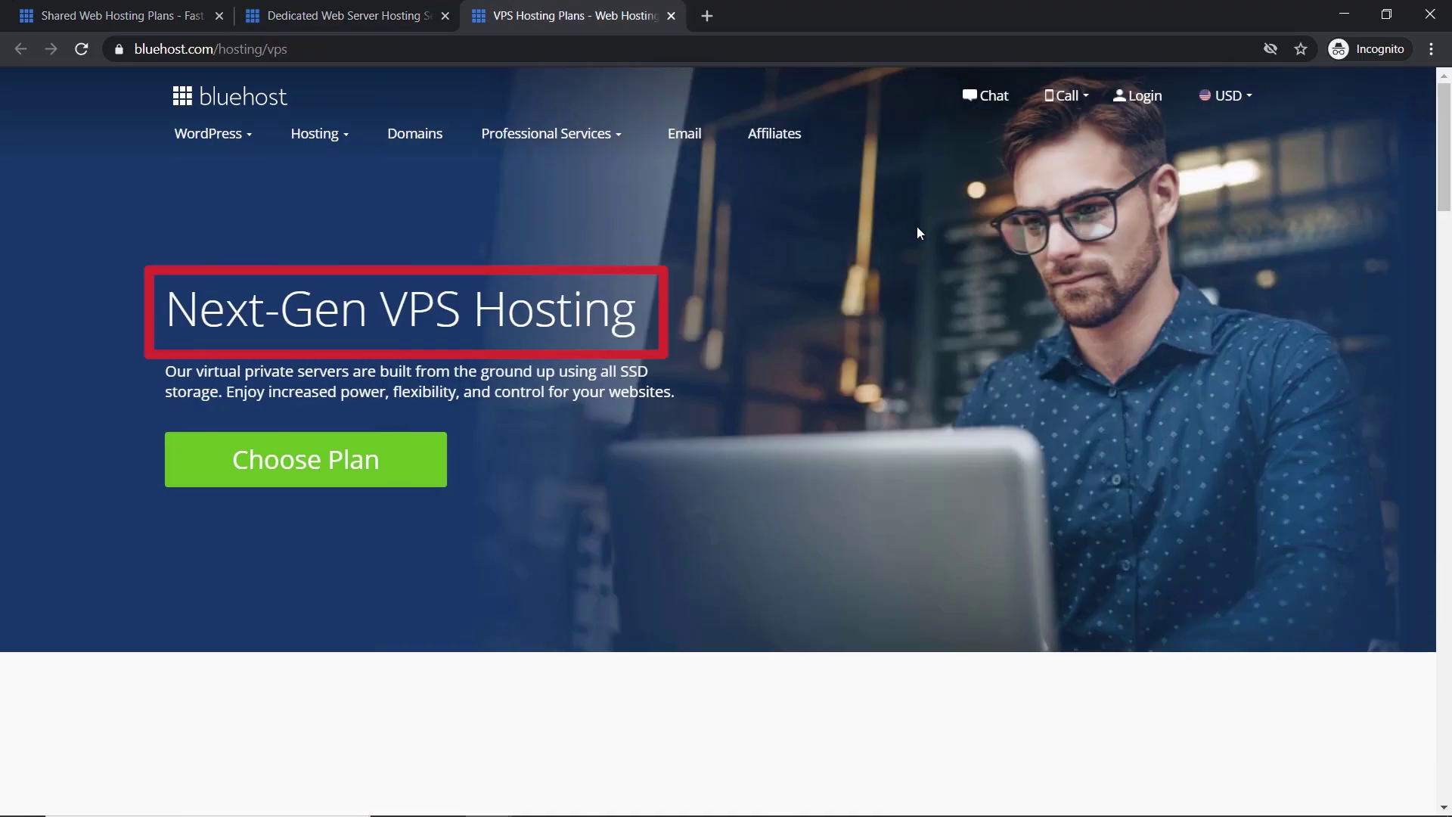
Step: Scroll down through the Bluehost VPS hosting plan cards
scroll(920, 232, down, 7)
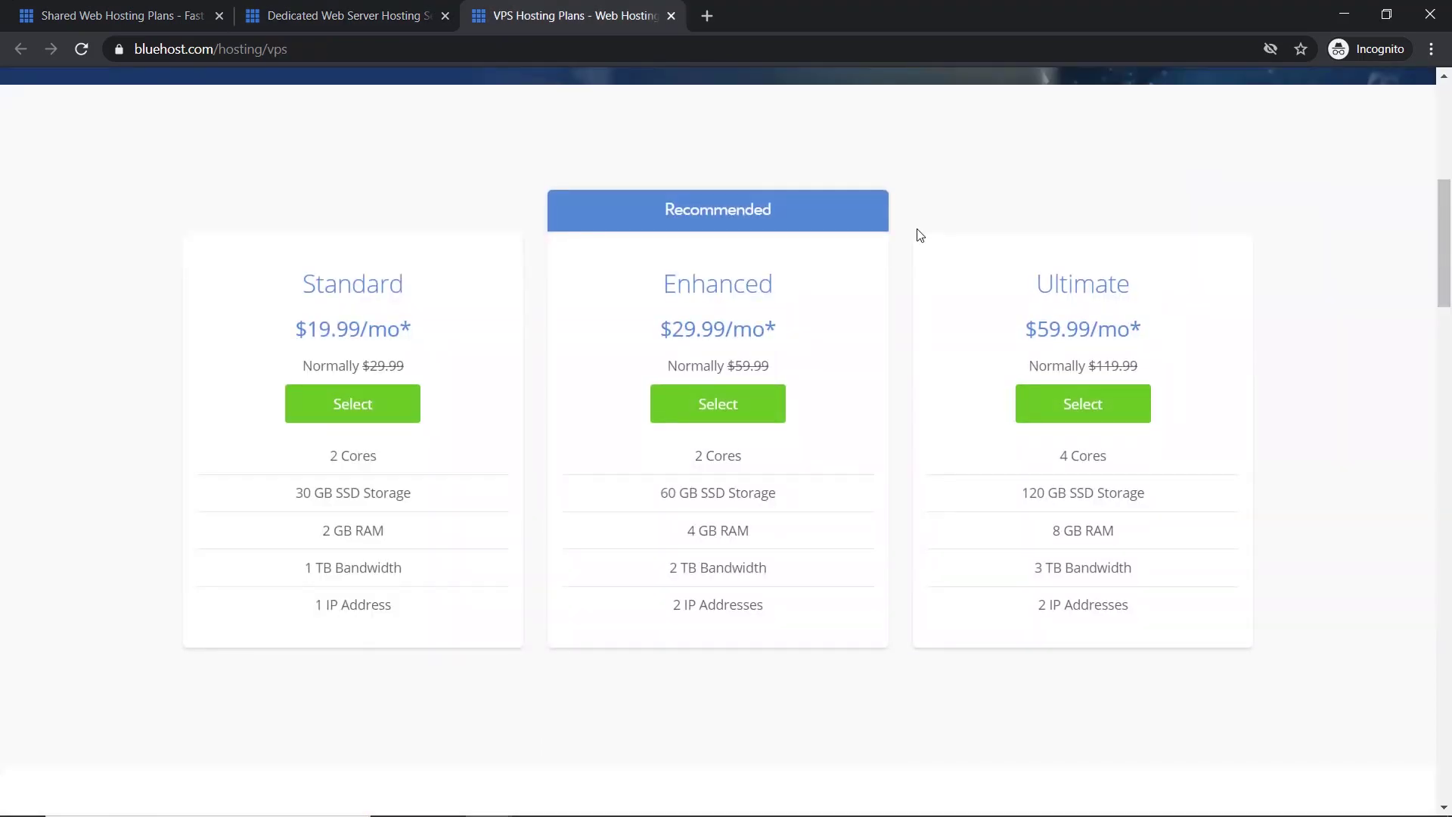
scroll(920, 235, down, 1)
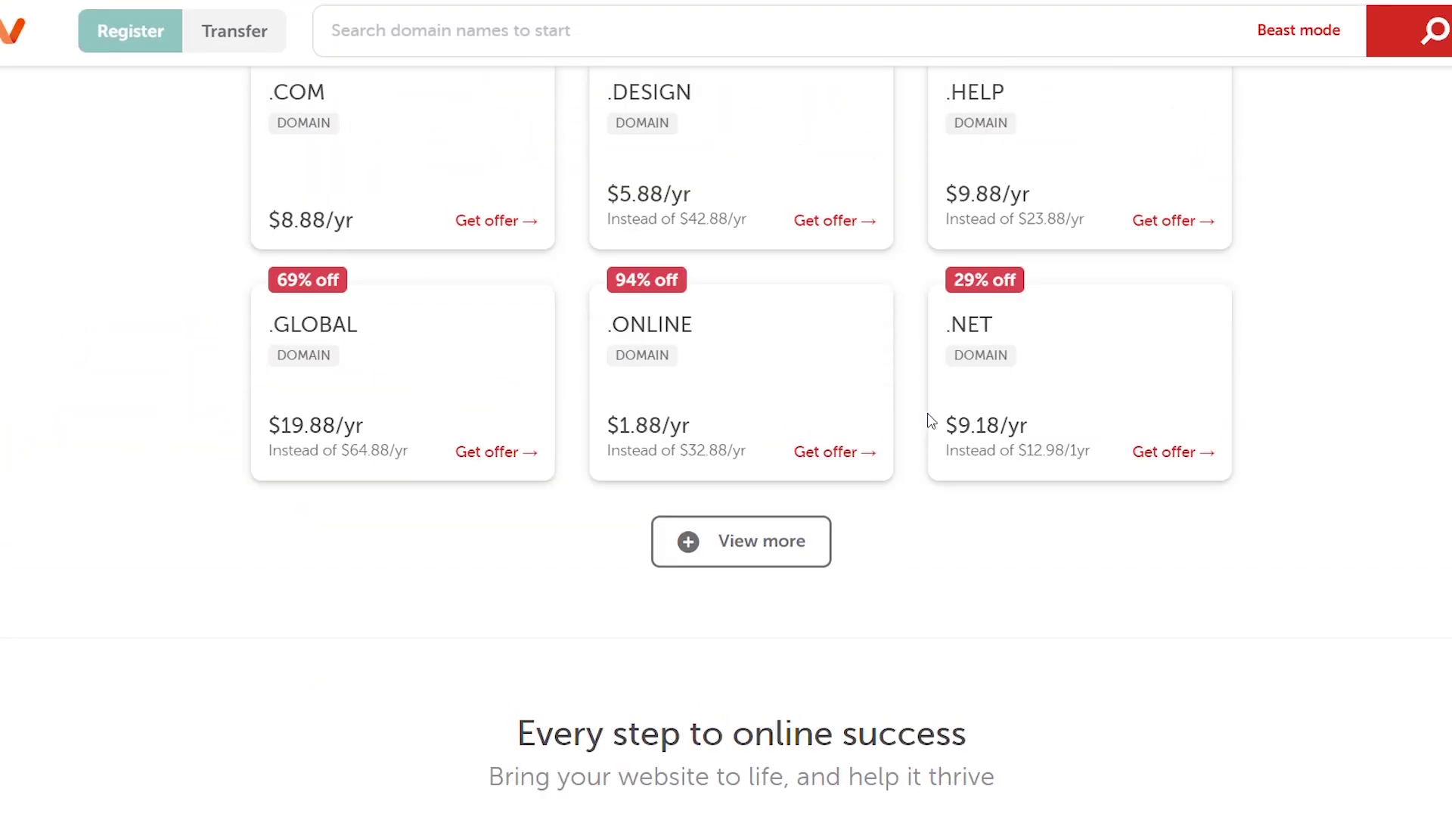
scroll(930, 421, up, 2)
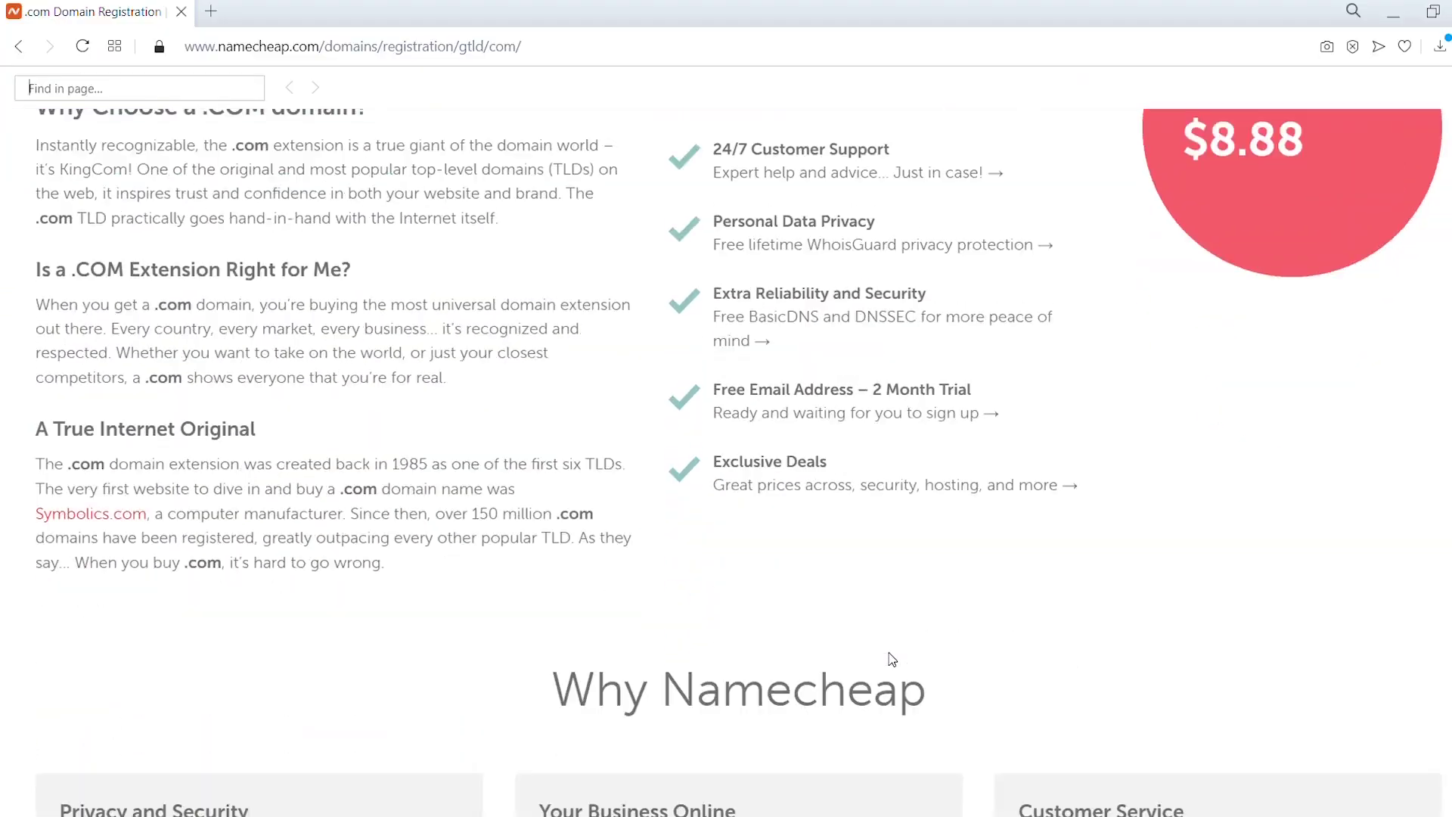
Step: Scroll through Namecheap's domain pricing table of register, renew and transfer prices
scroll(891, 655, down, 3)
scroll(891, 655, down, 6)
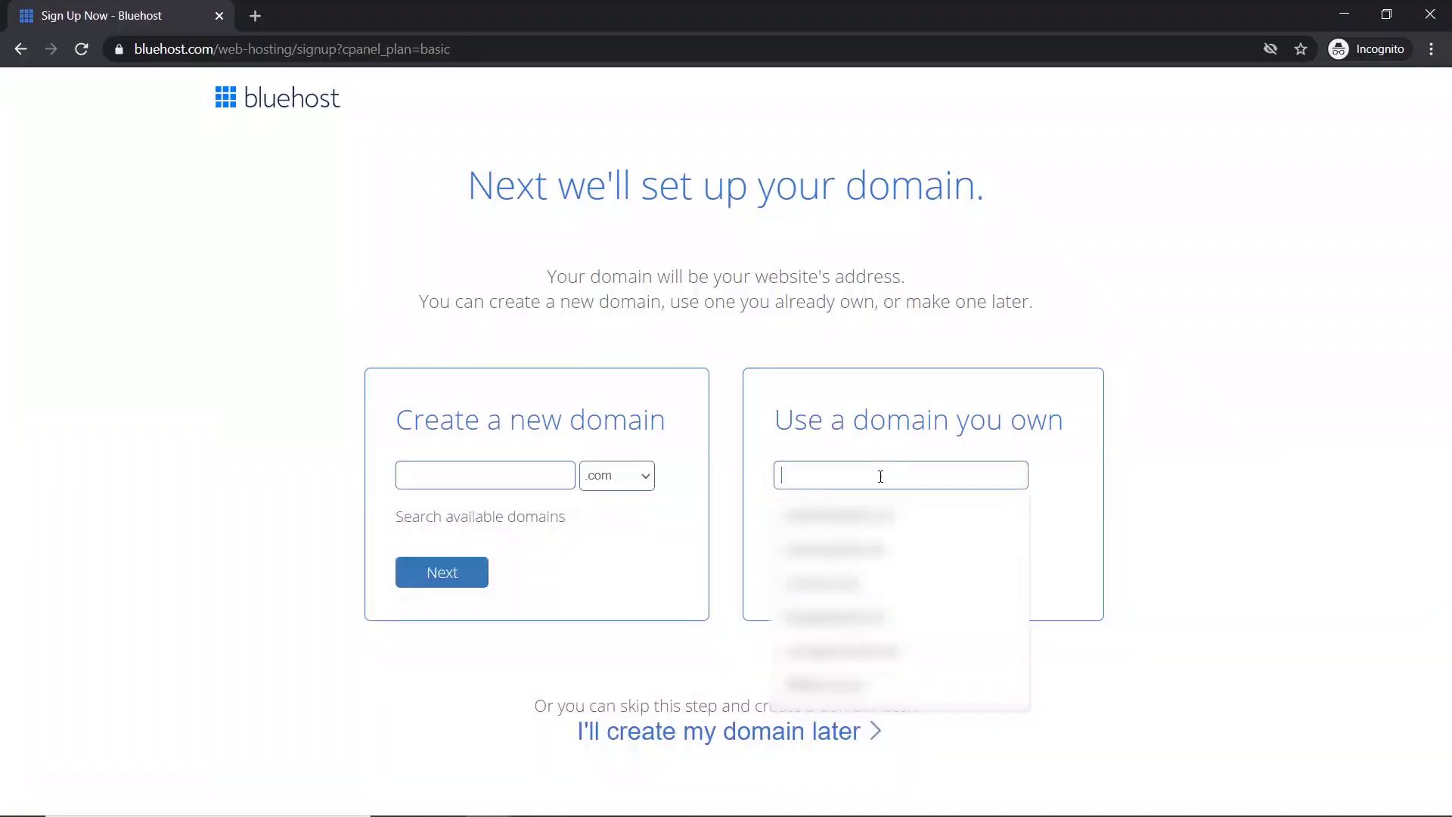
Step: Continue with owned domain dotcomdollarss.com and view the Account Plan length options
text(dotcomd)
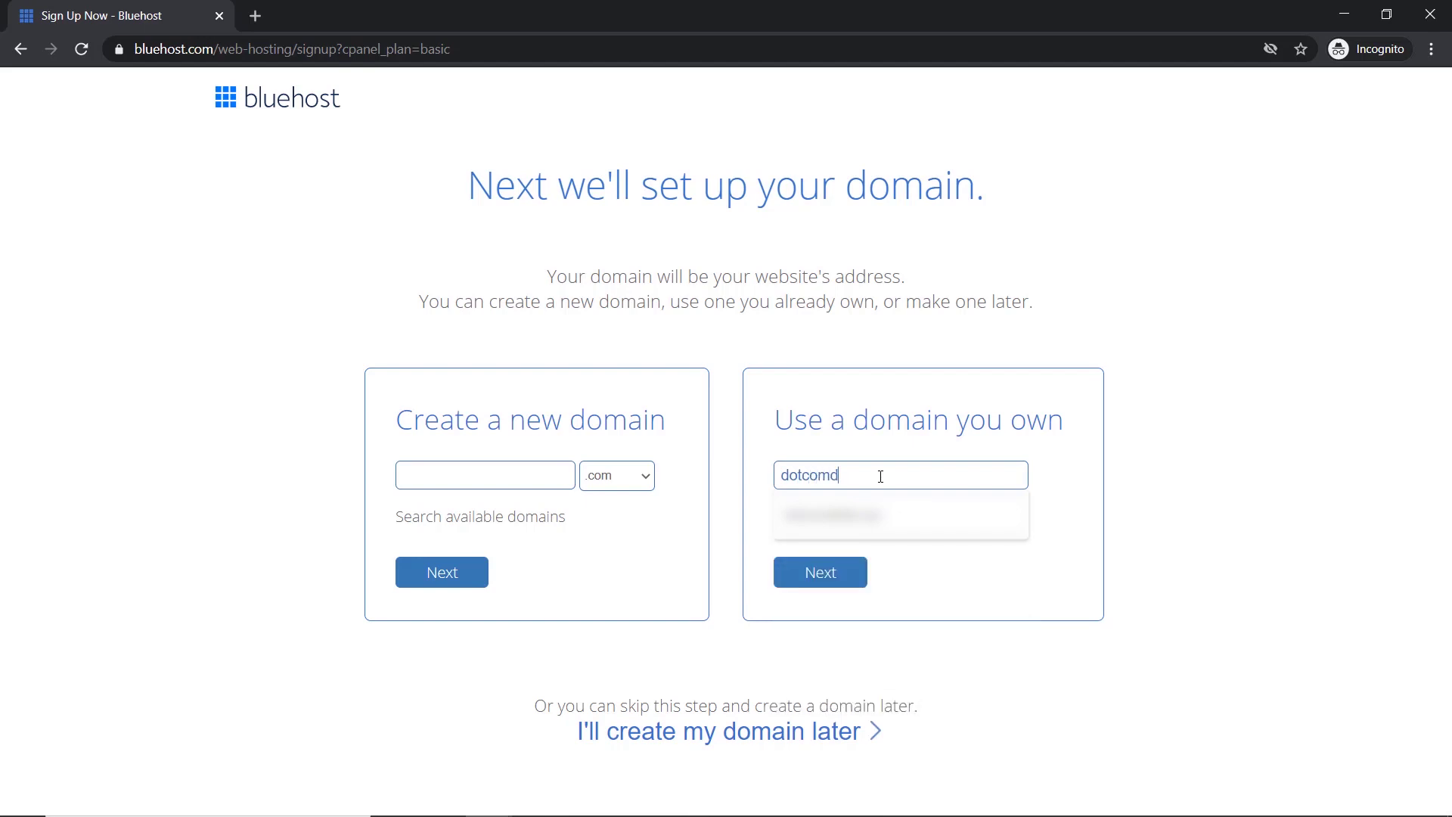
text(ollarss.com)
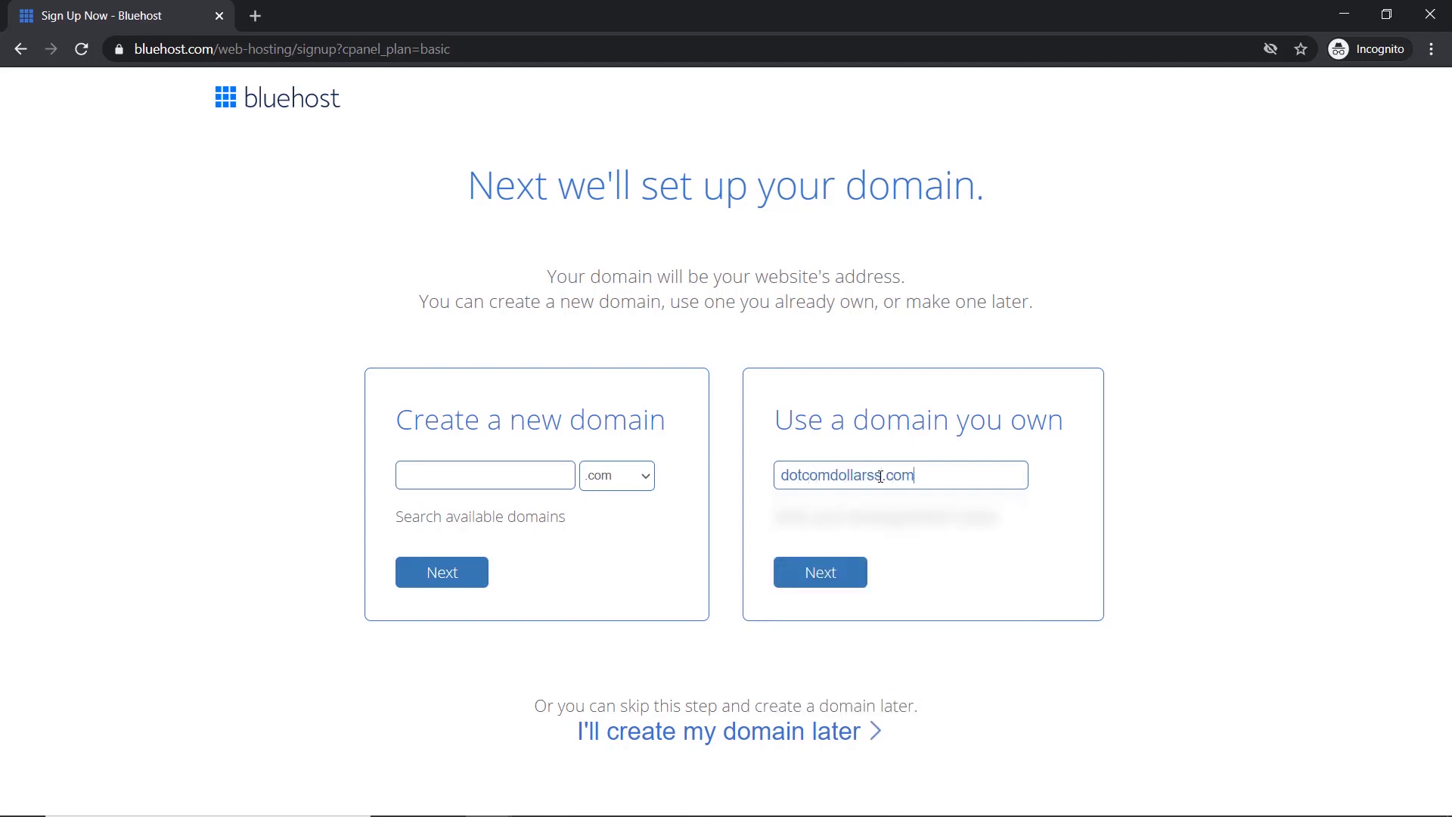
click(842, 575)
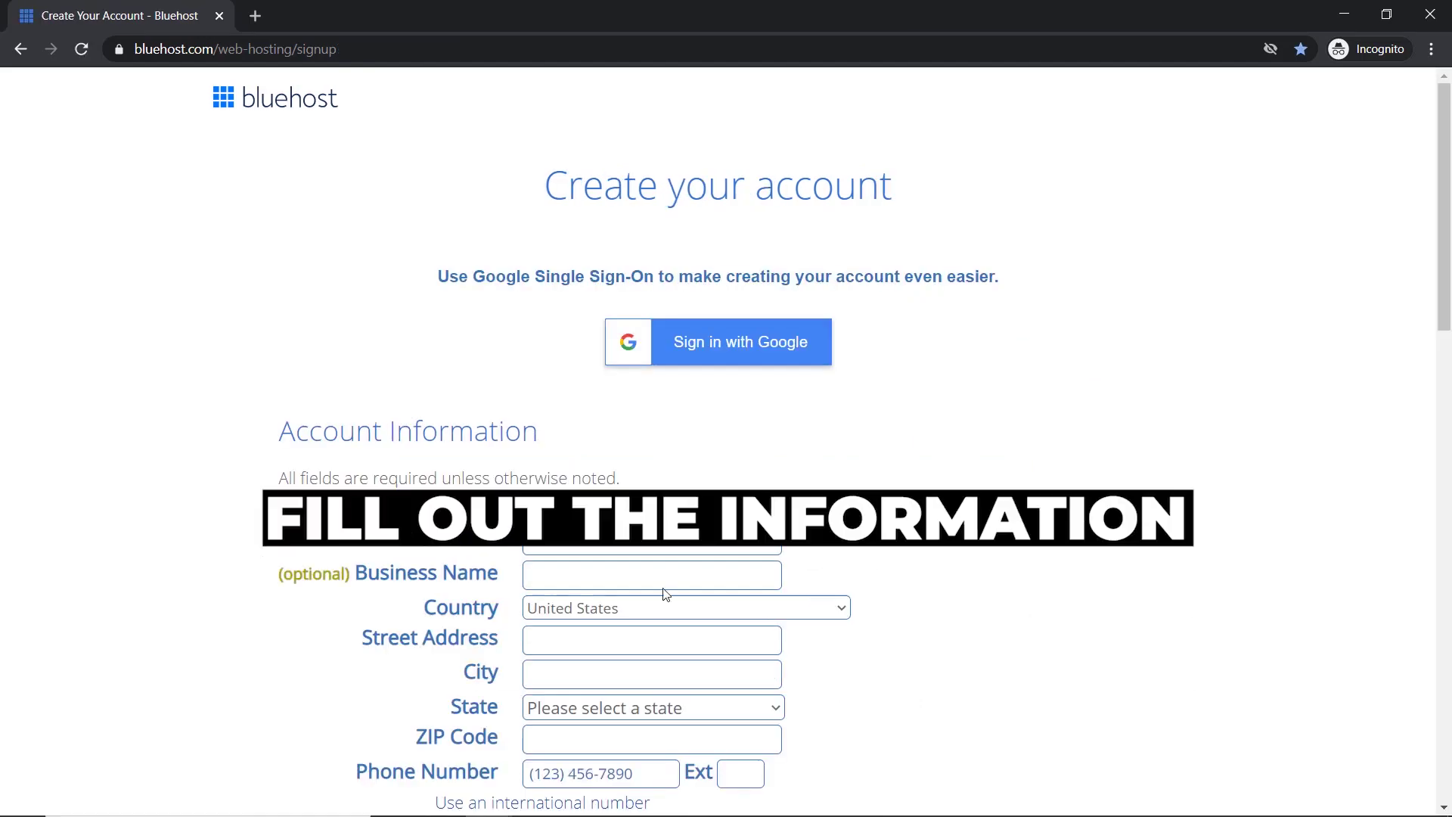
scroll(726, 440, down, 4)
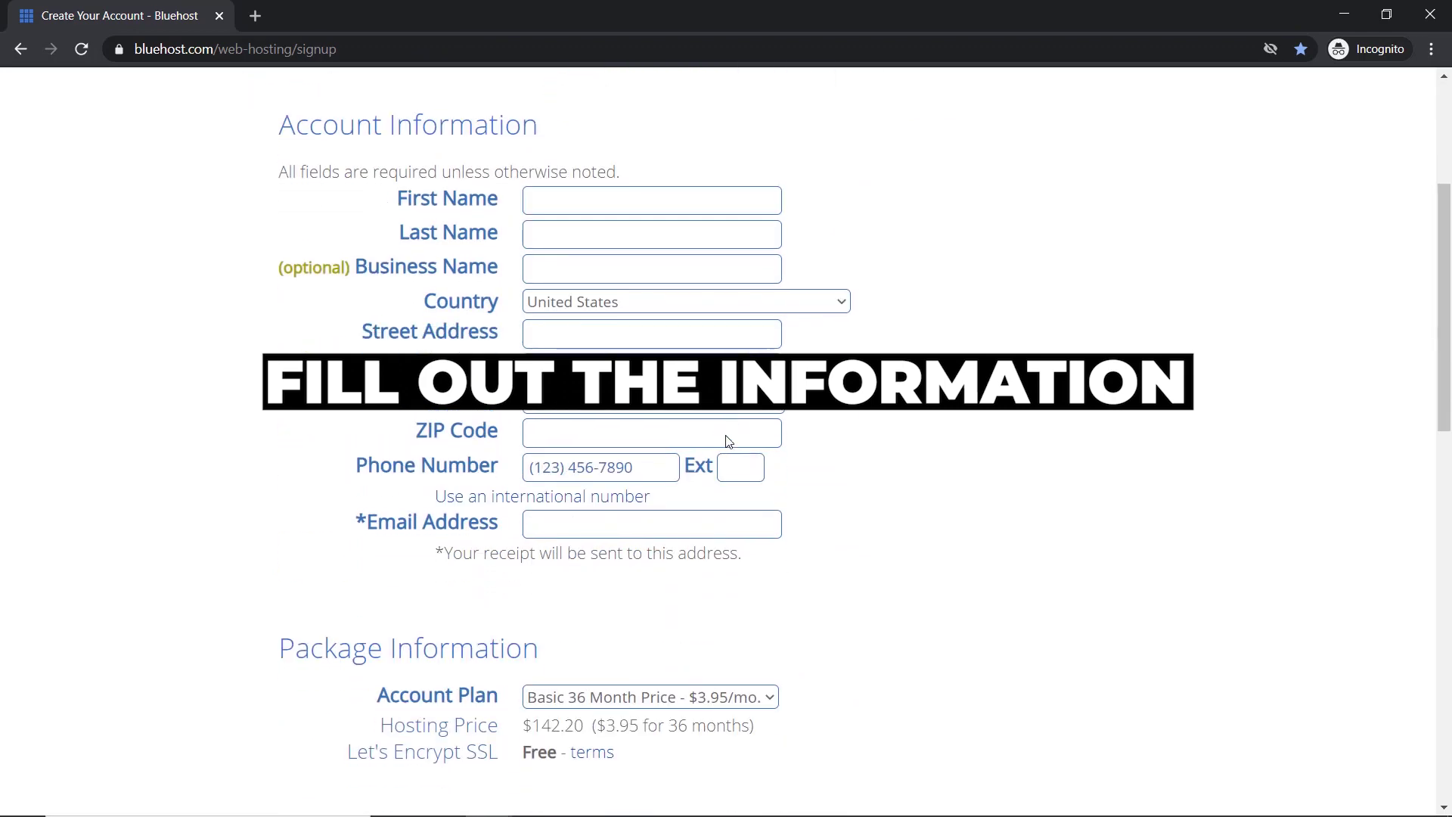
scroll(728, 441, down, 4)
scroll(728, 441, down, 2)
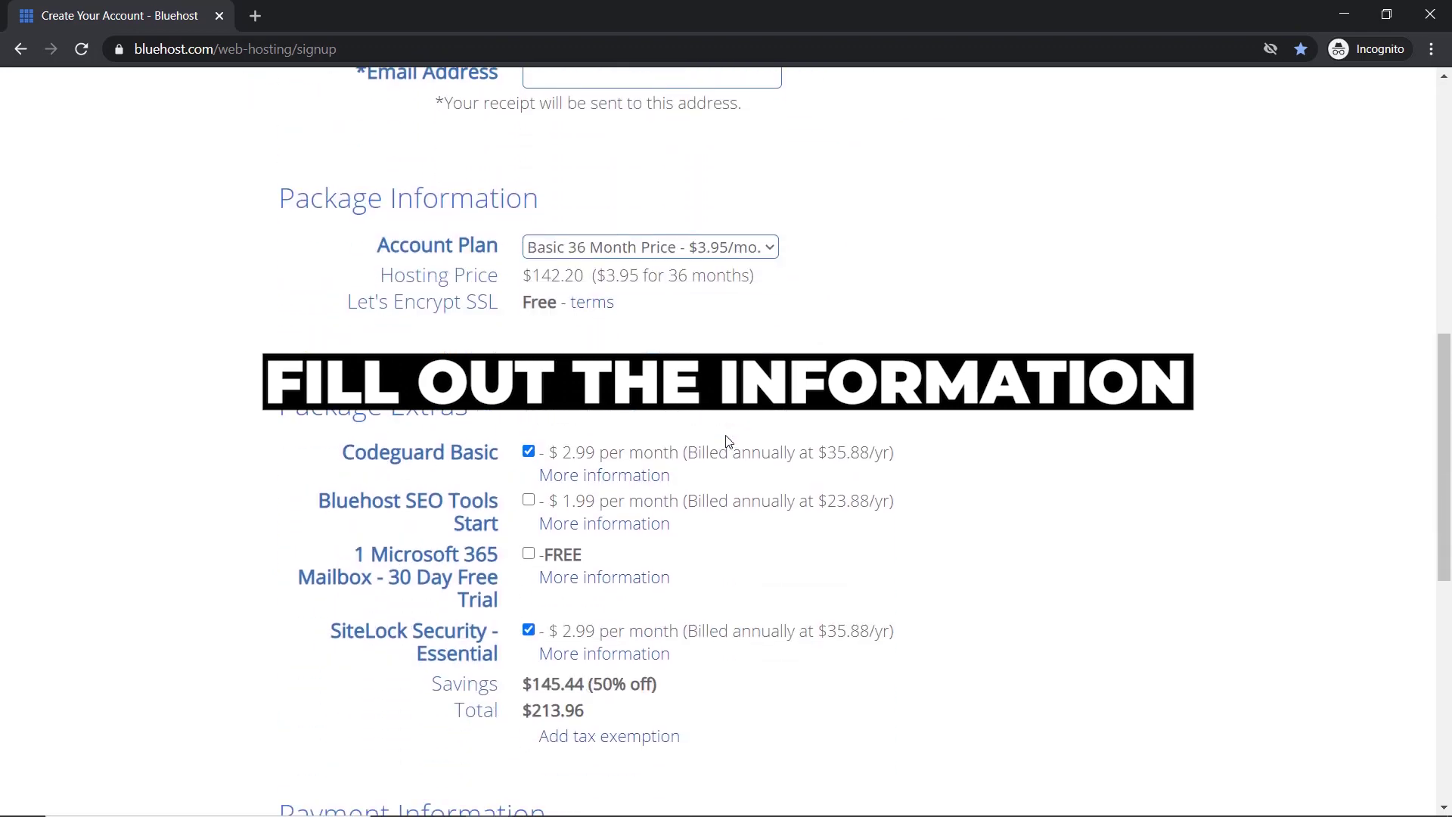
scroll(728, 442, down, 1)
click(767, 154)
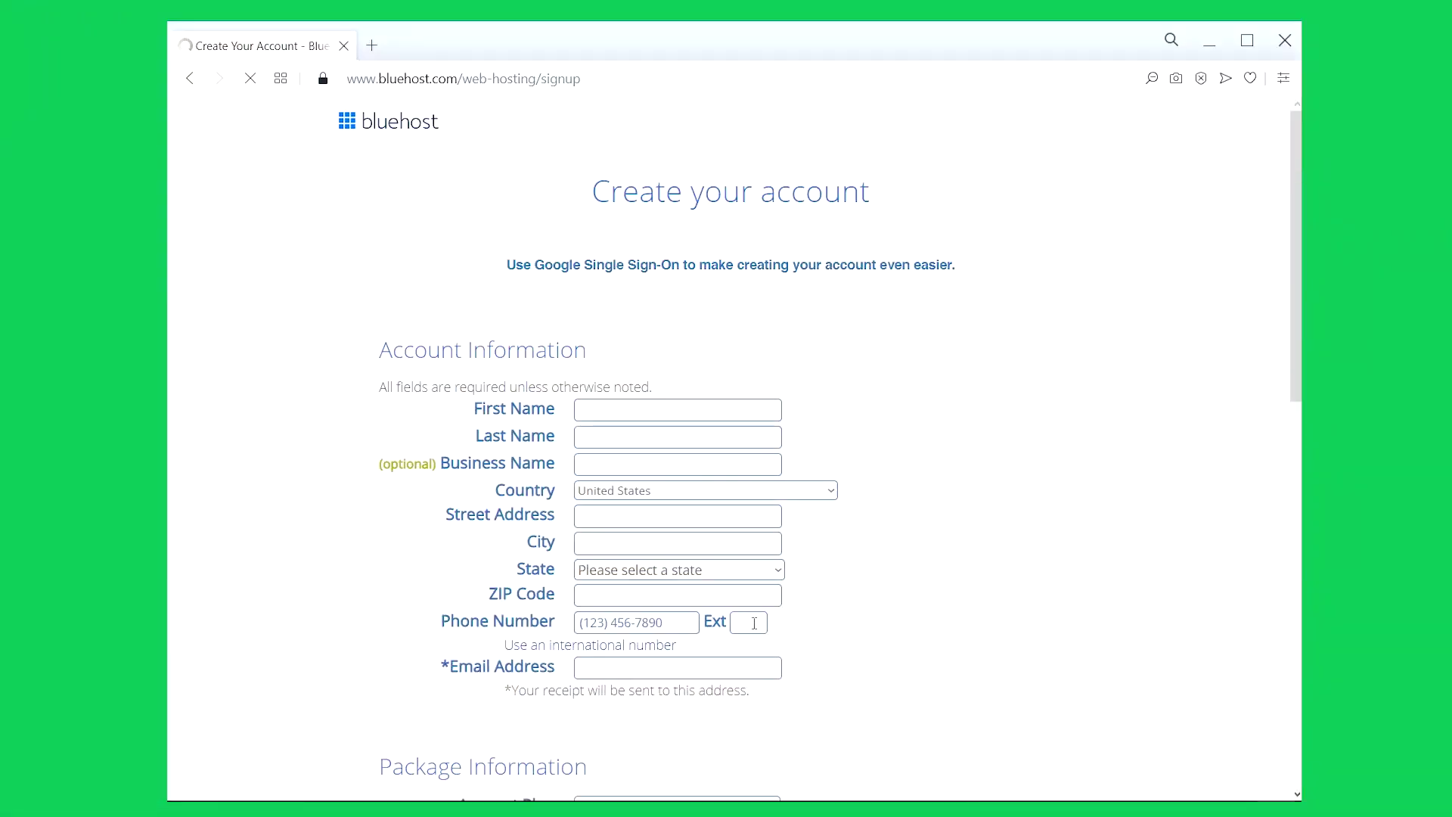
Step: Claim the $2.65/month special sign-up discount from the offer popup
scroll(844, 664, down, 10)
scroll(842, 658, up, 5)
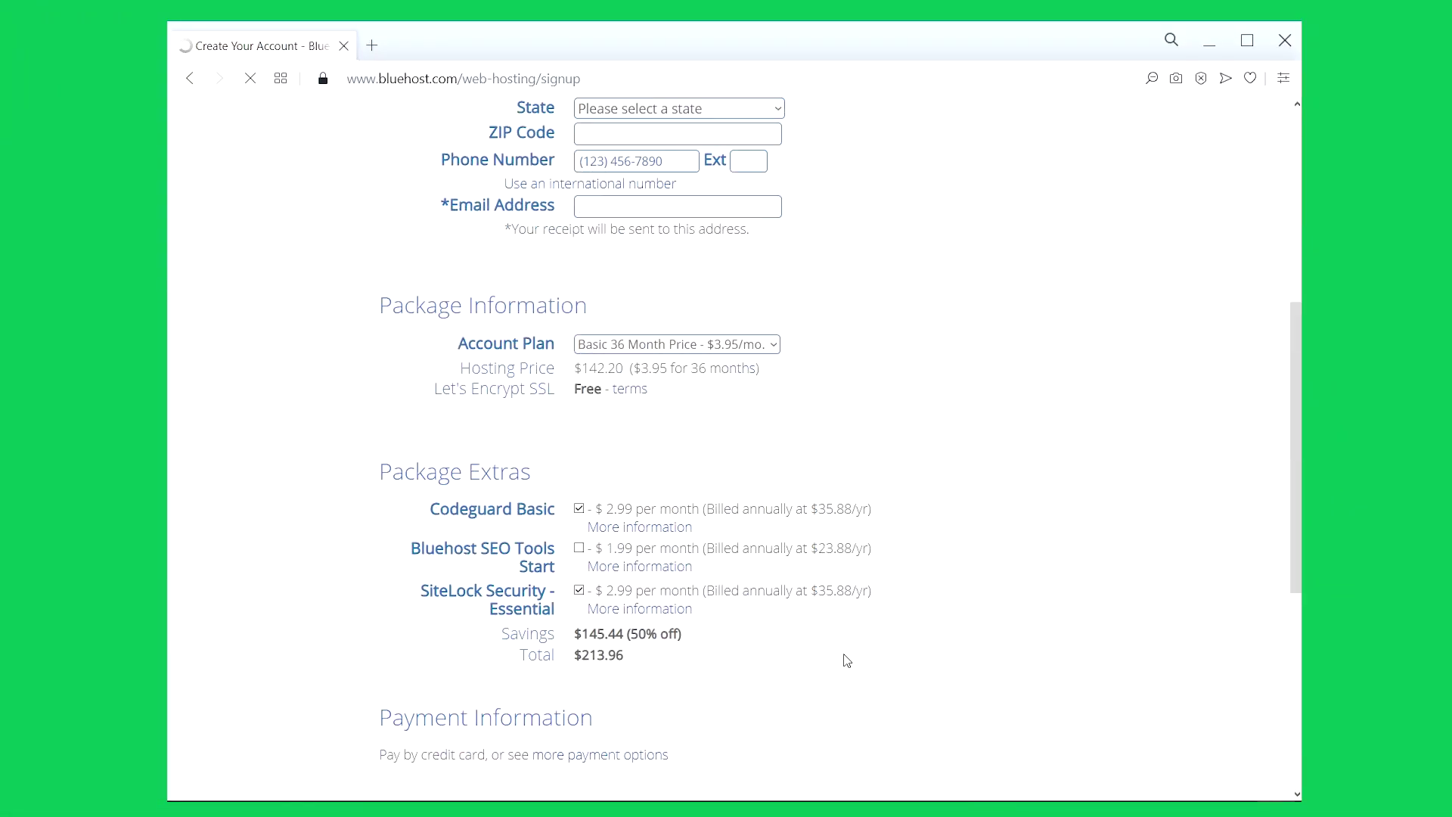
scroll(758, 353, up, 5)
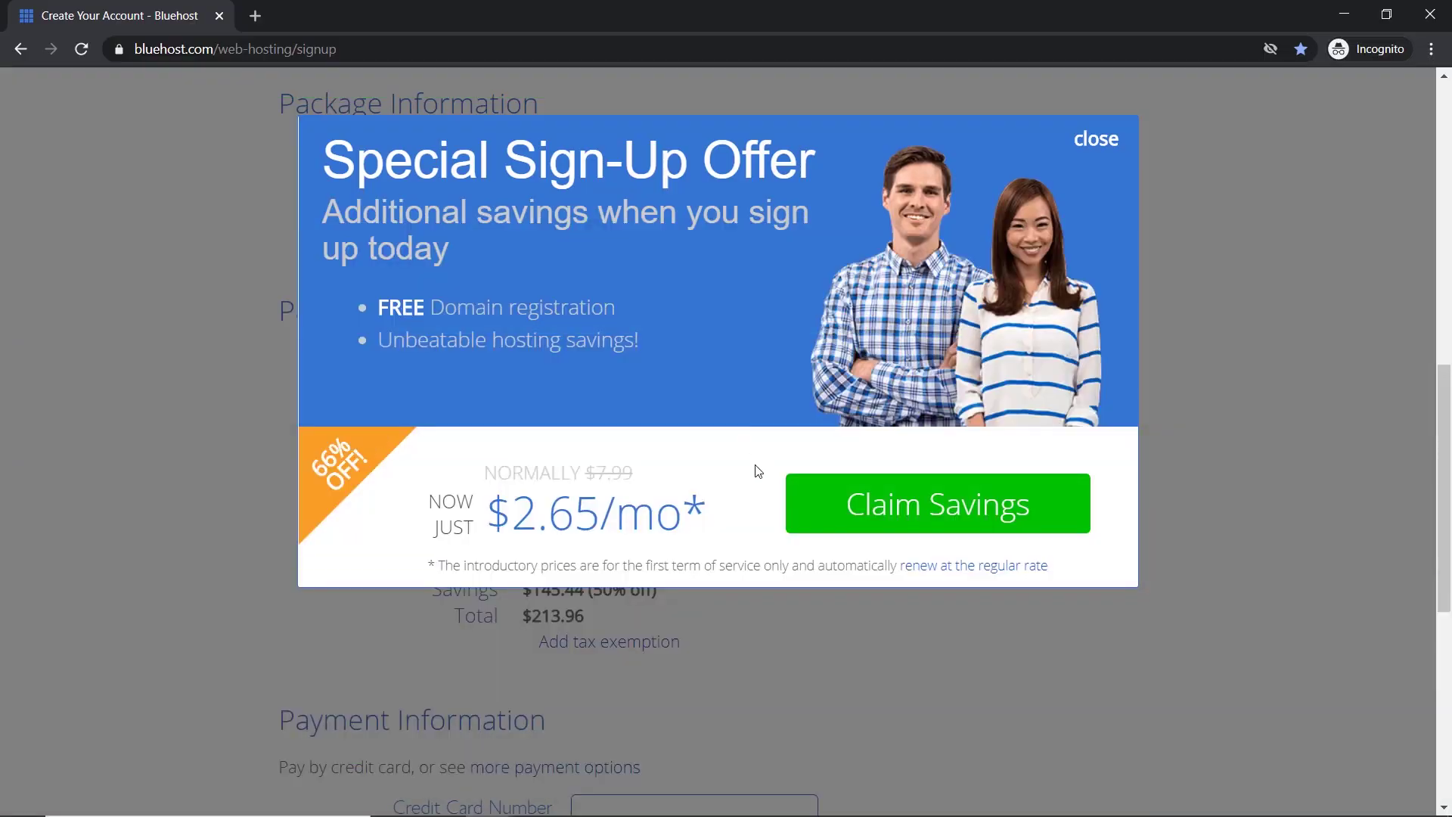
click(934, 512)
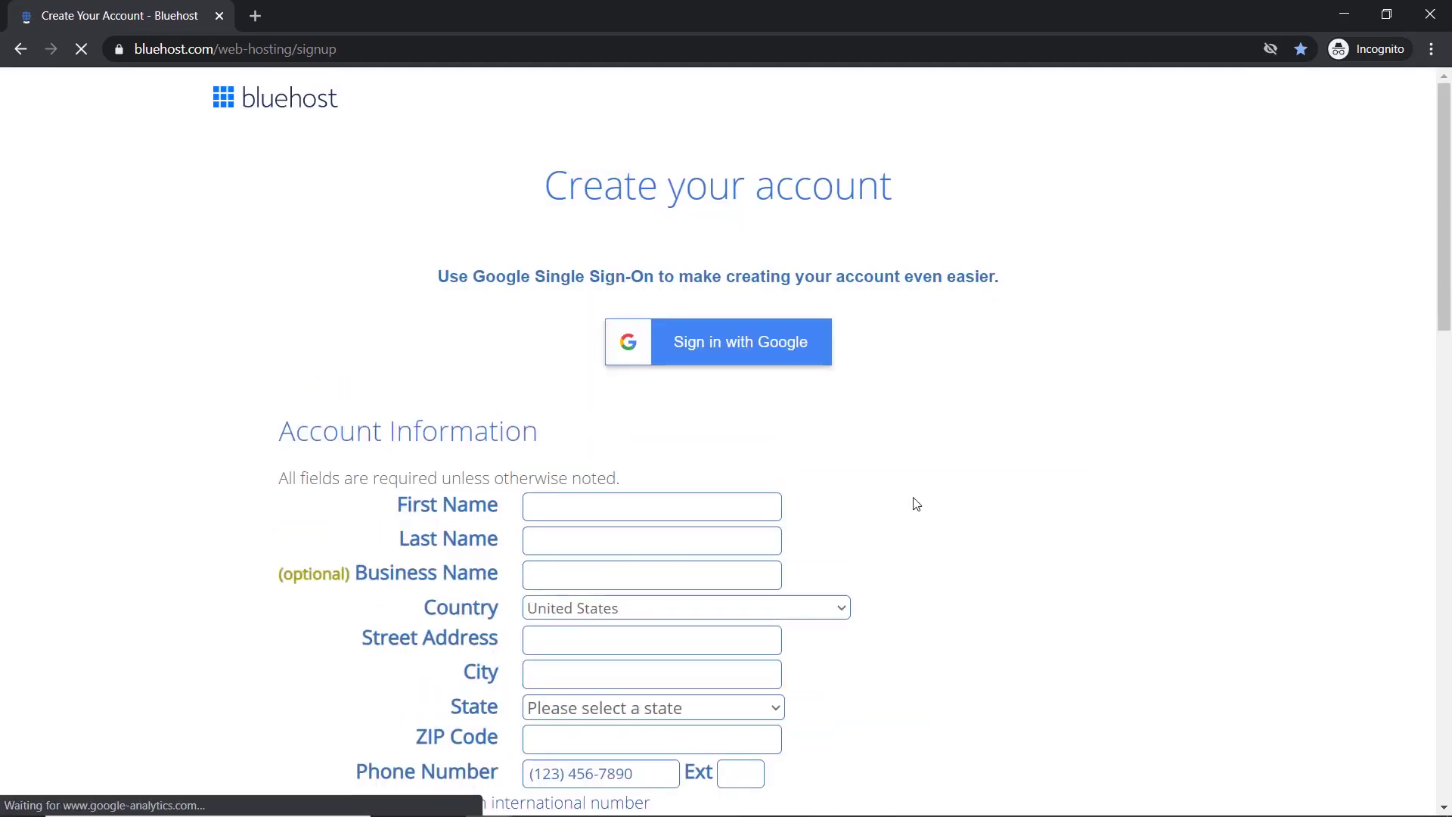
Step: Uncheck the SiteLock Security and Codeguard Basic package extras, bringing the total to $95.40
scroll(912, 502, down, 5)
scroll(912, 502, down, 4)
scroll(915, 503, down, 3)
scroll(915, 502, up, 1)
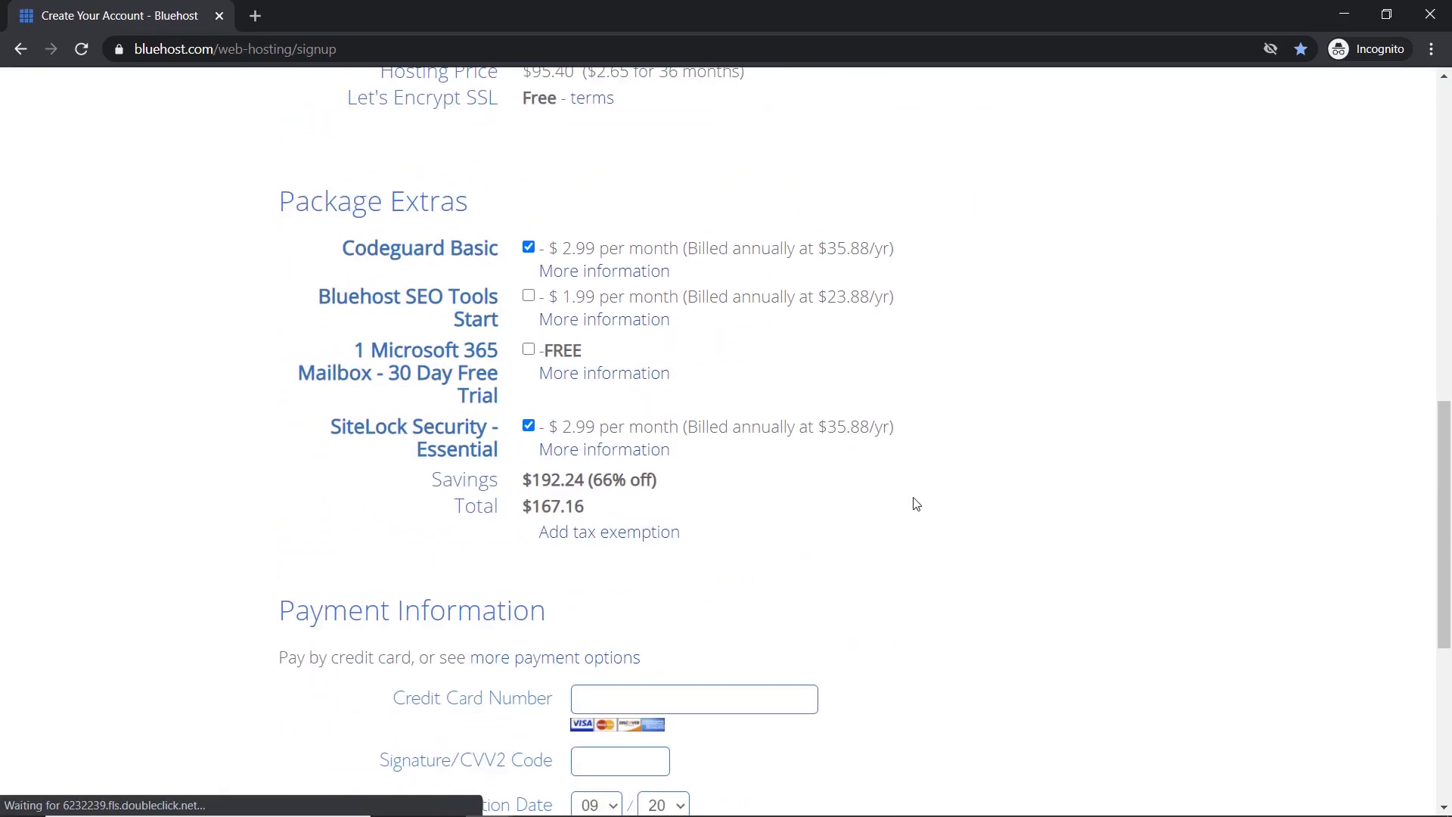
scroll(915, 503, up, 2)
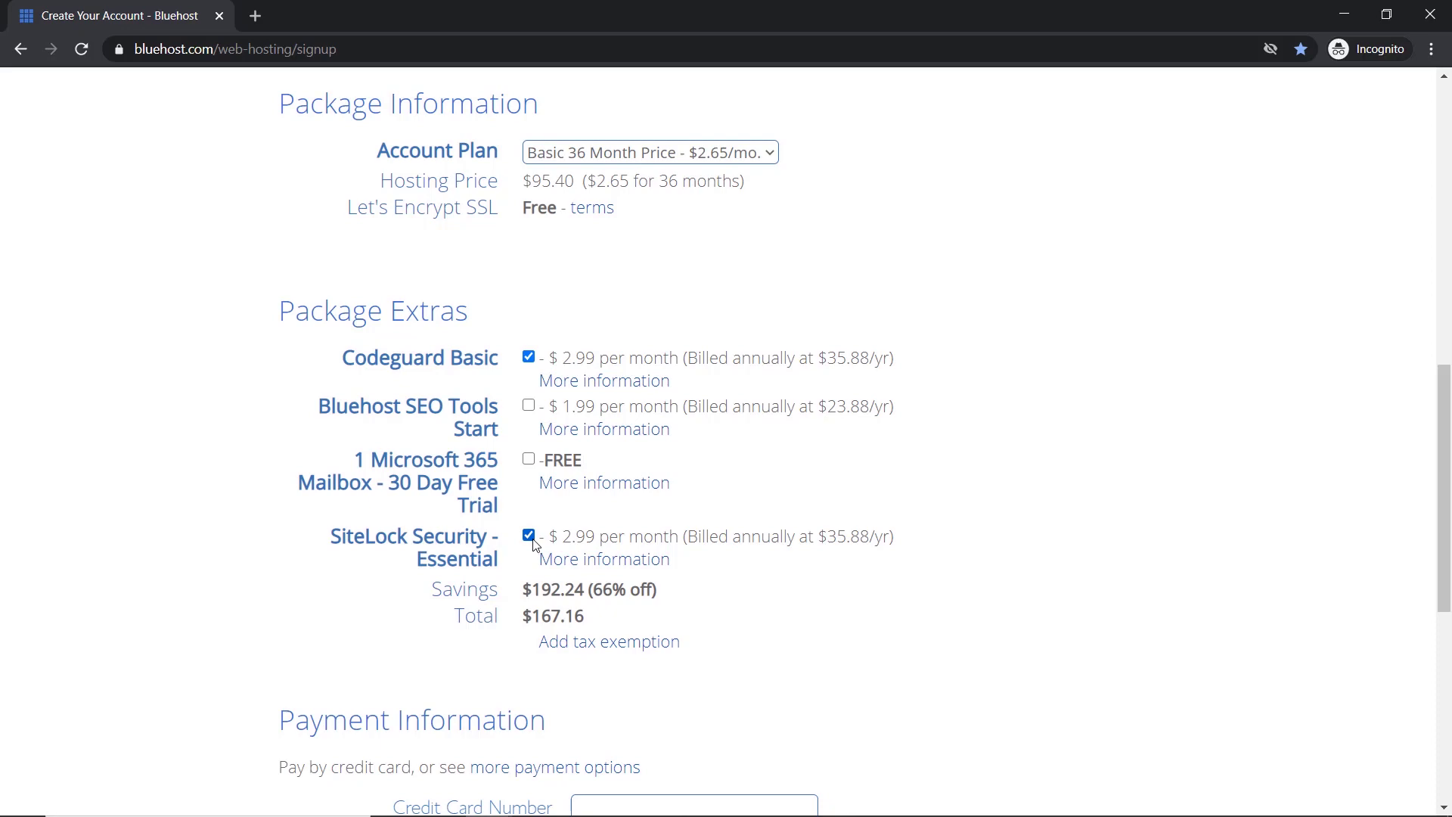
click(529, 535)
click(528, 357)
scroll(586, 405, down, 5)
scroll(586, 404, down, 2)
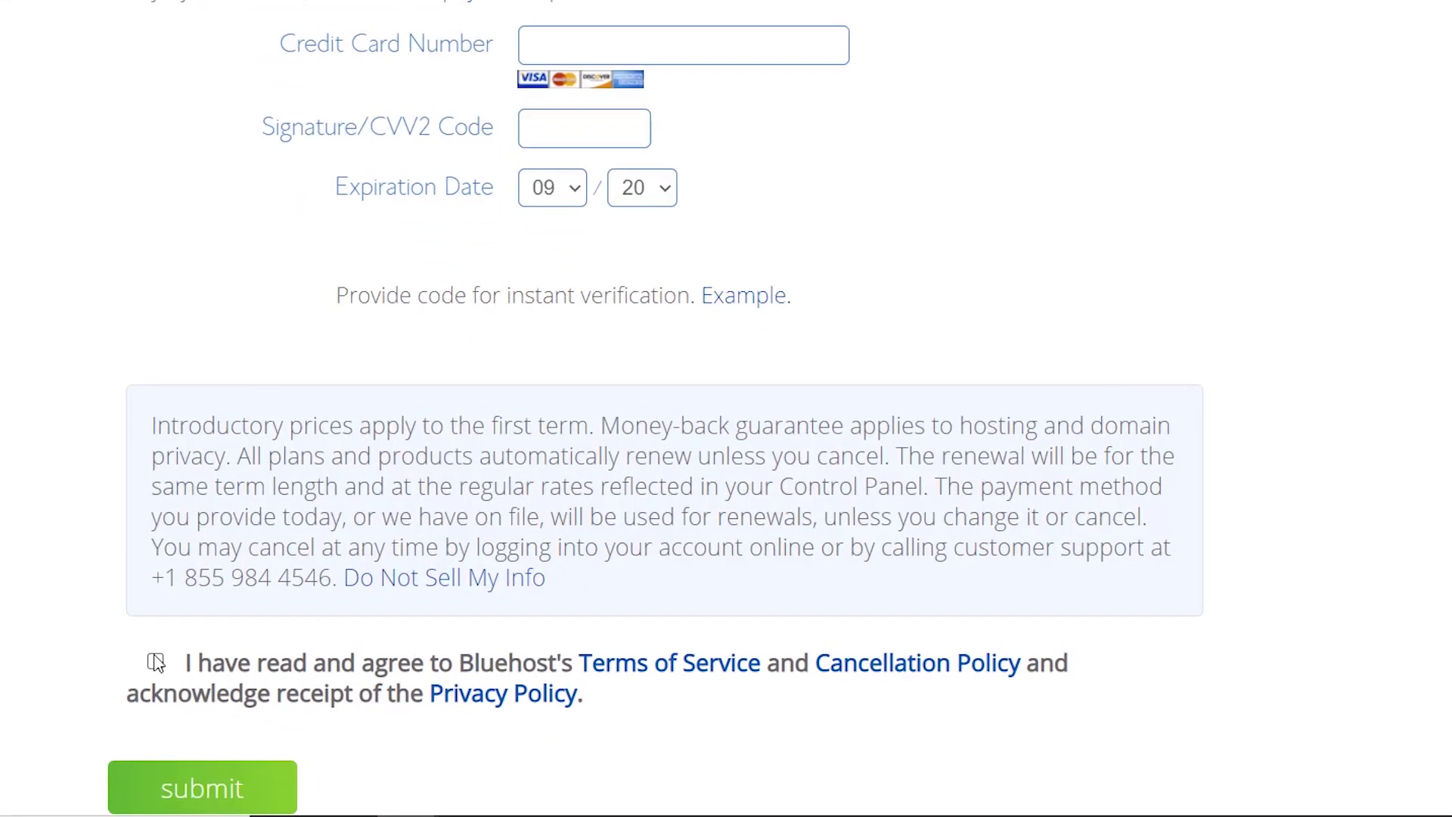
Step: Tick the 'I have read and agree' terms of service checkbox on the signup form
click(300, 700)
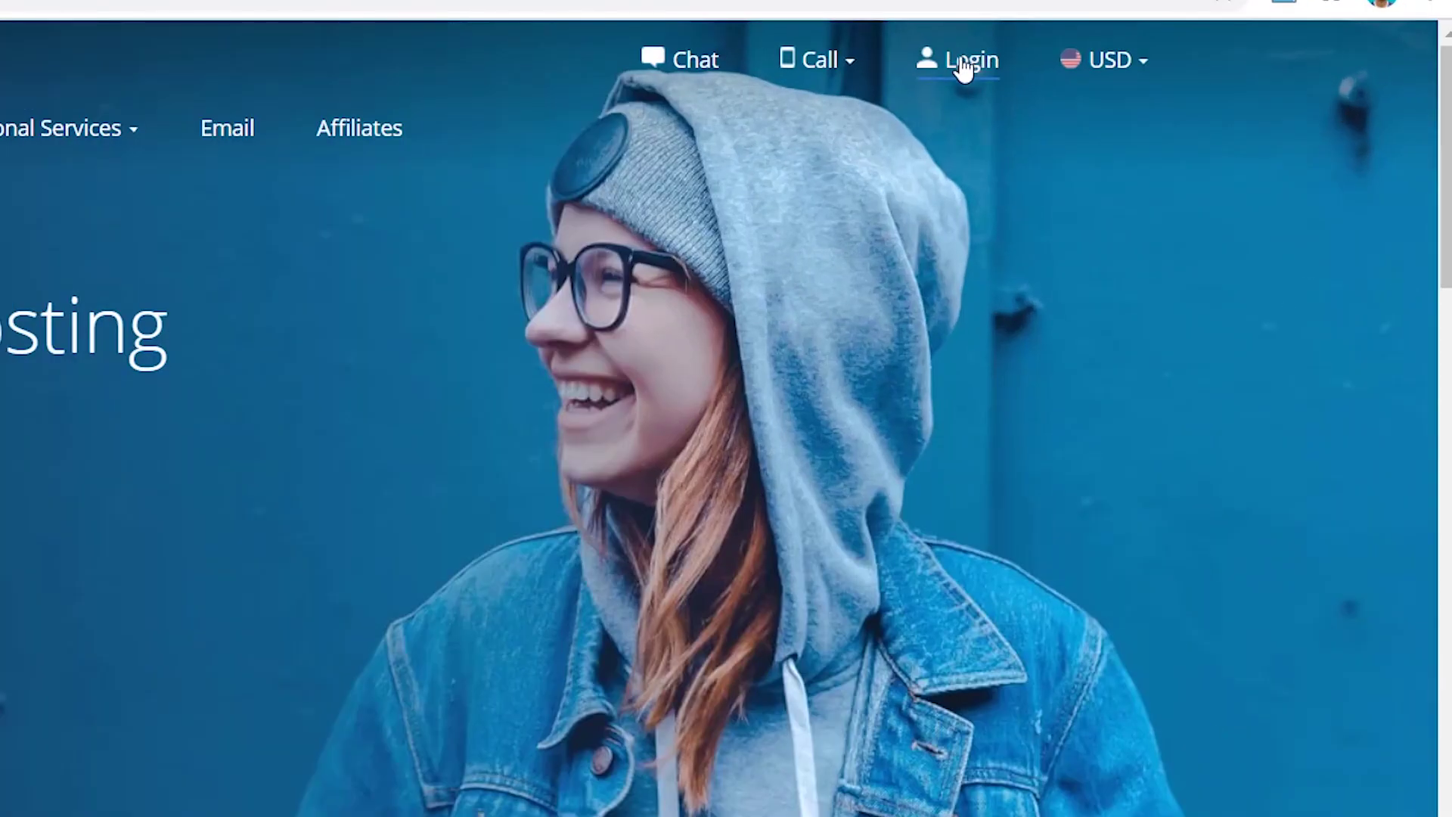
click(966, 70)
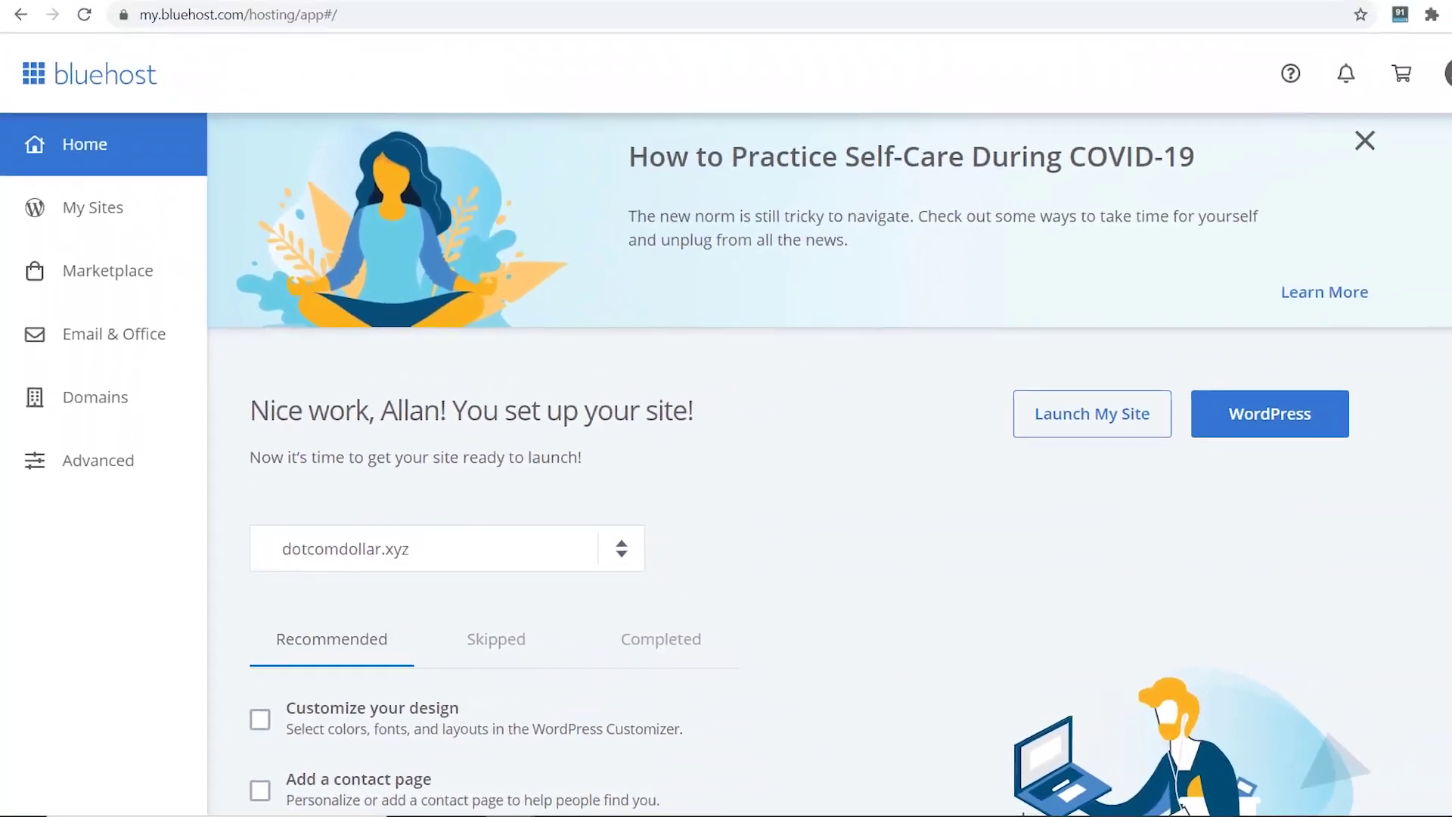
scroll(688, 251, down, 4)
scroll(688, 252, down, 8)
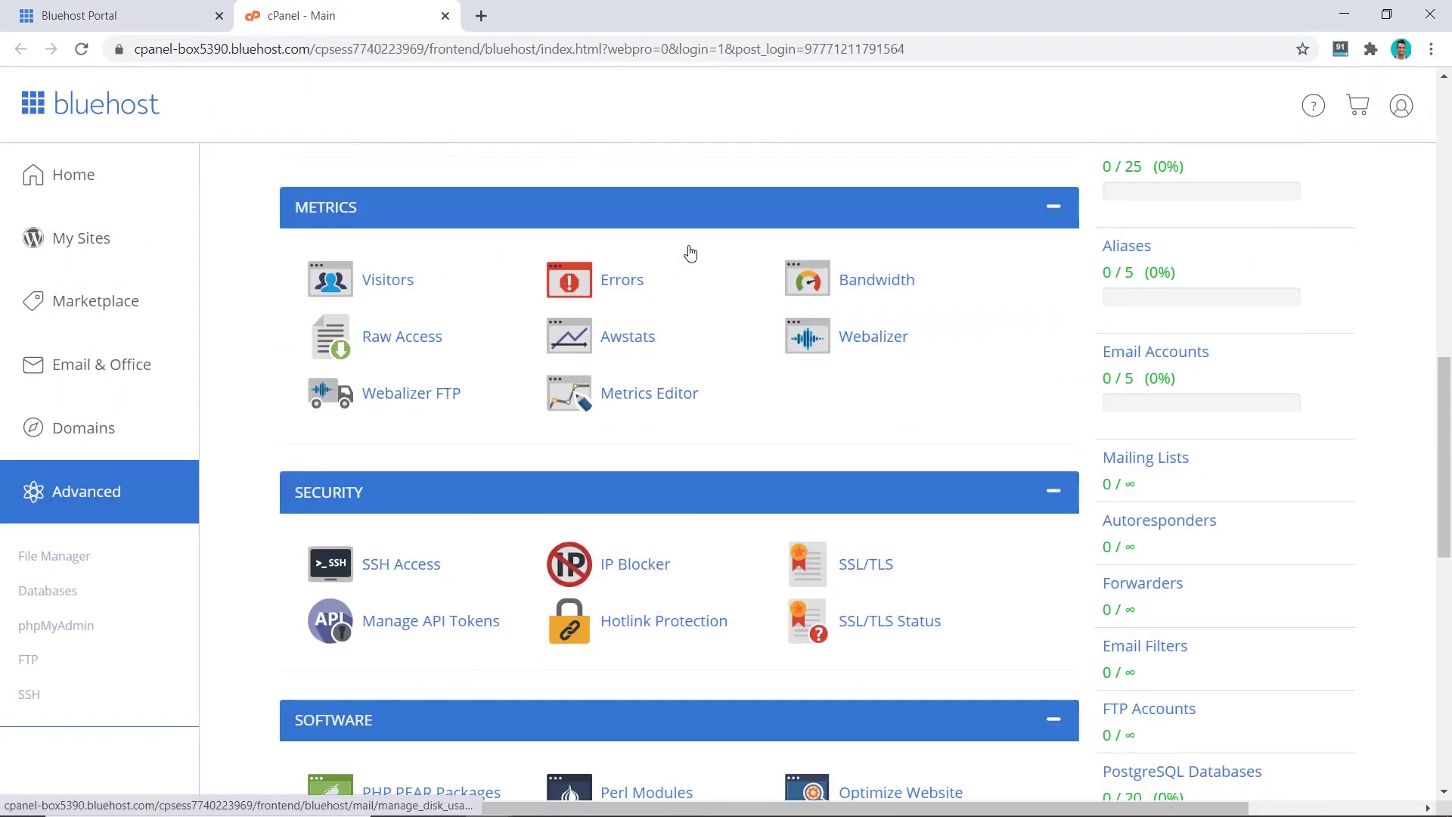
scroll(688, 252, down, 7)
scroll(688, 252, up, 4)
scroll(688, 252, up, 7)
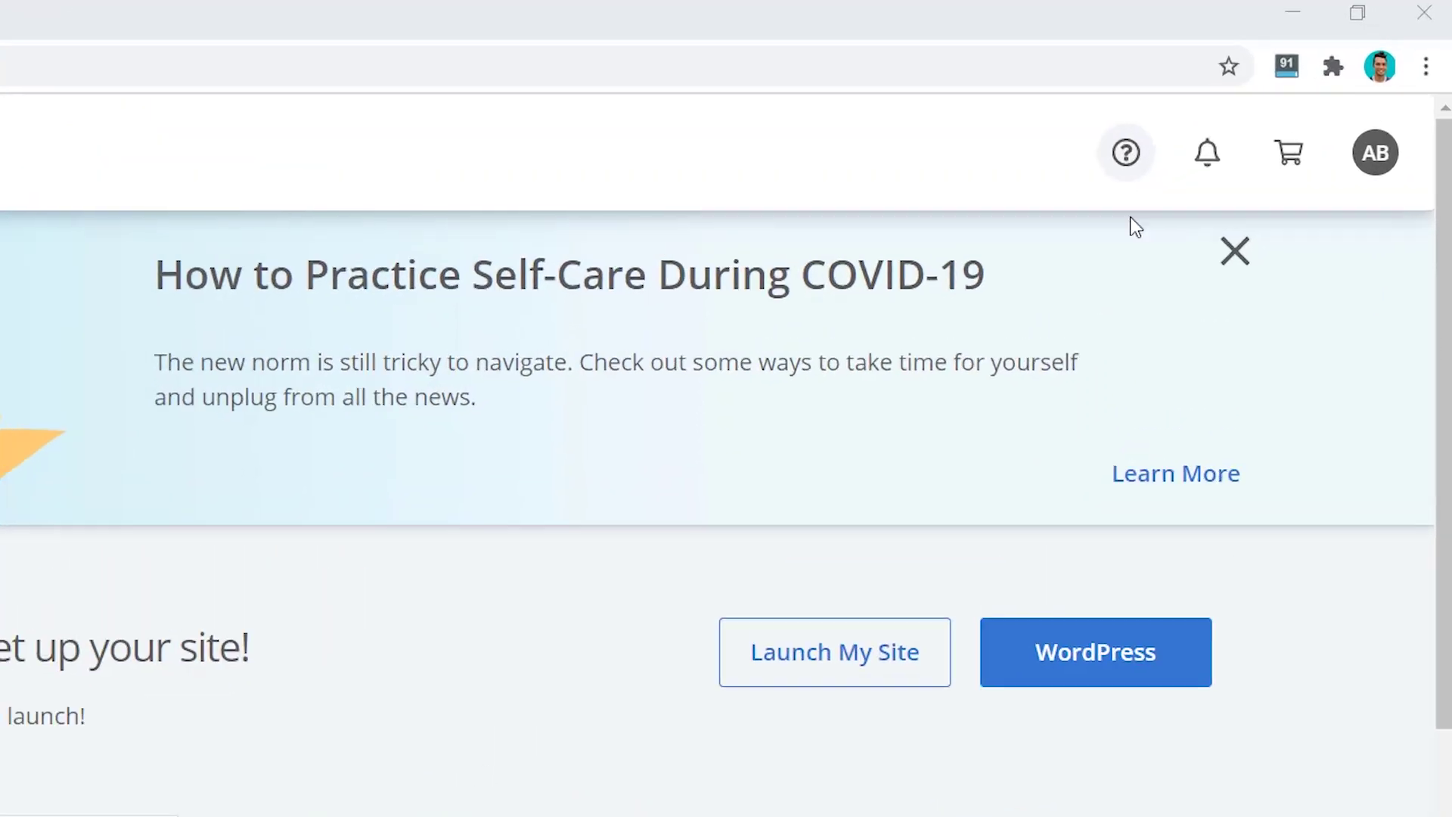
click(1123, 155)
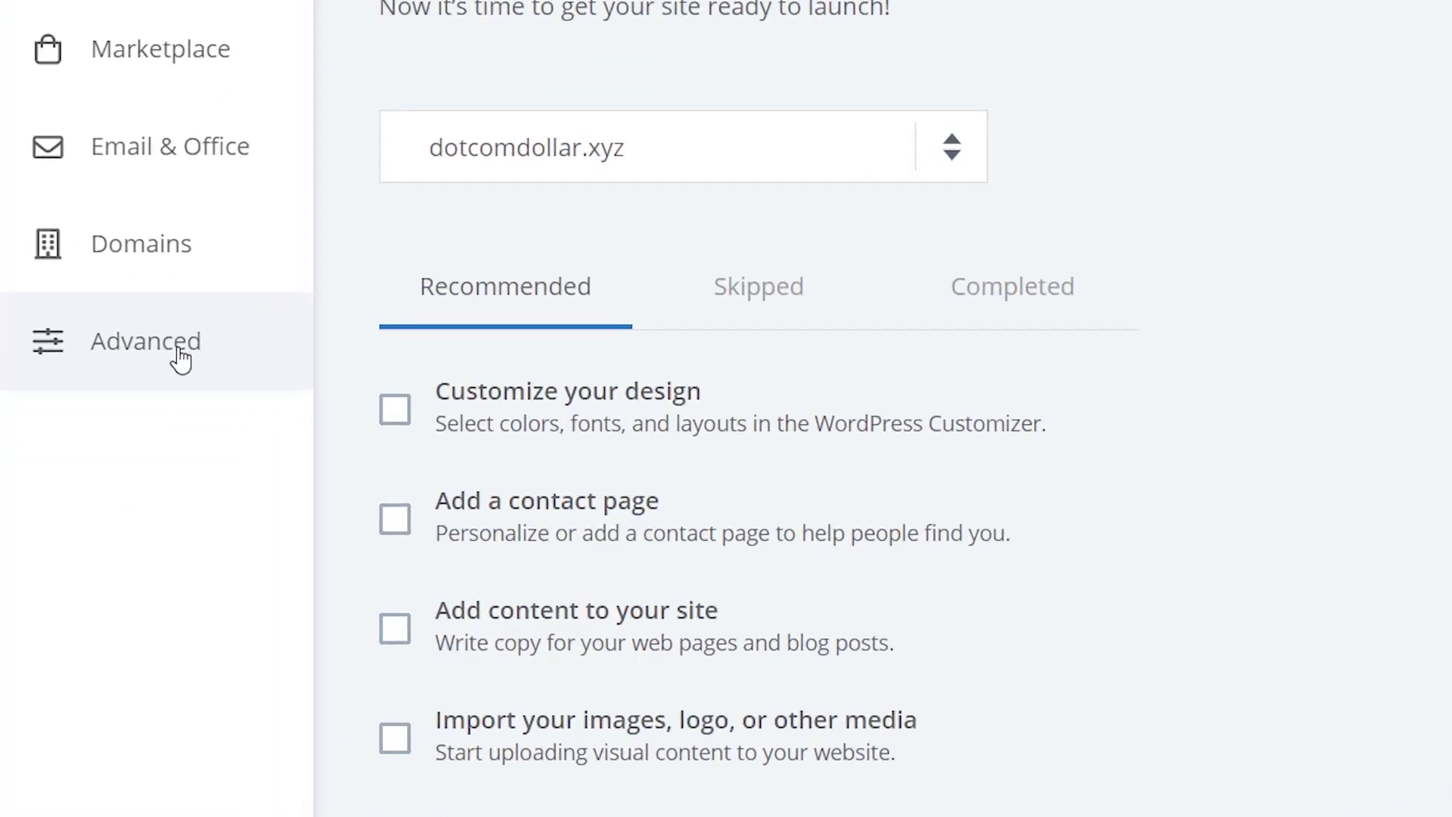
click(180, 358)
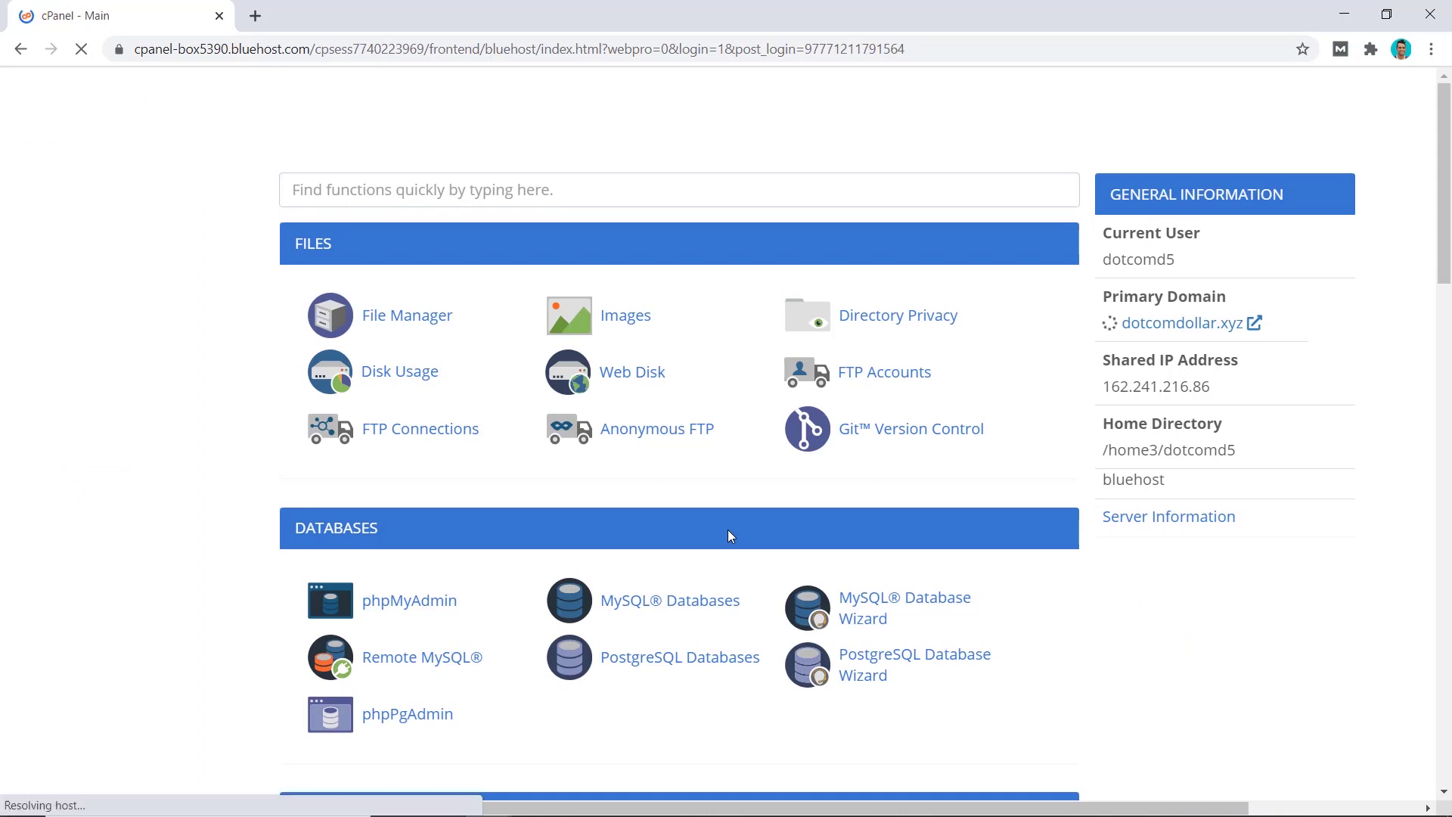
scroll(727, 530, down, 3)
scroll(727, 529, down, 6)
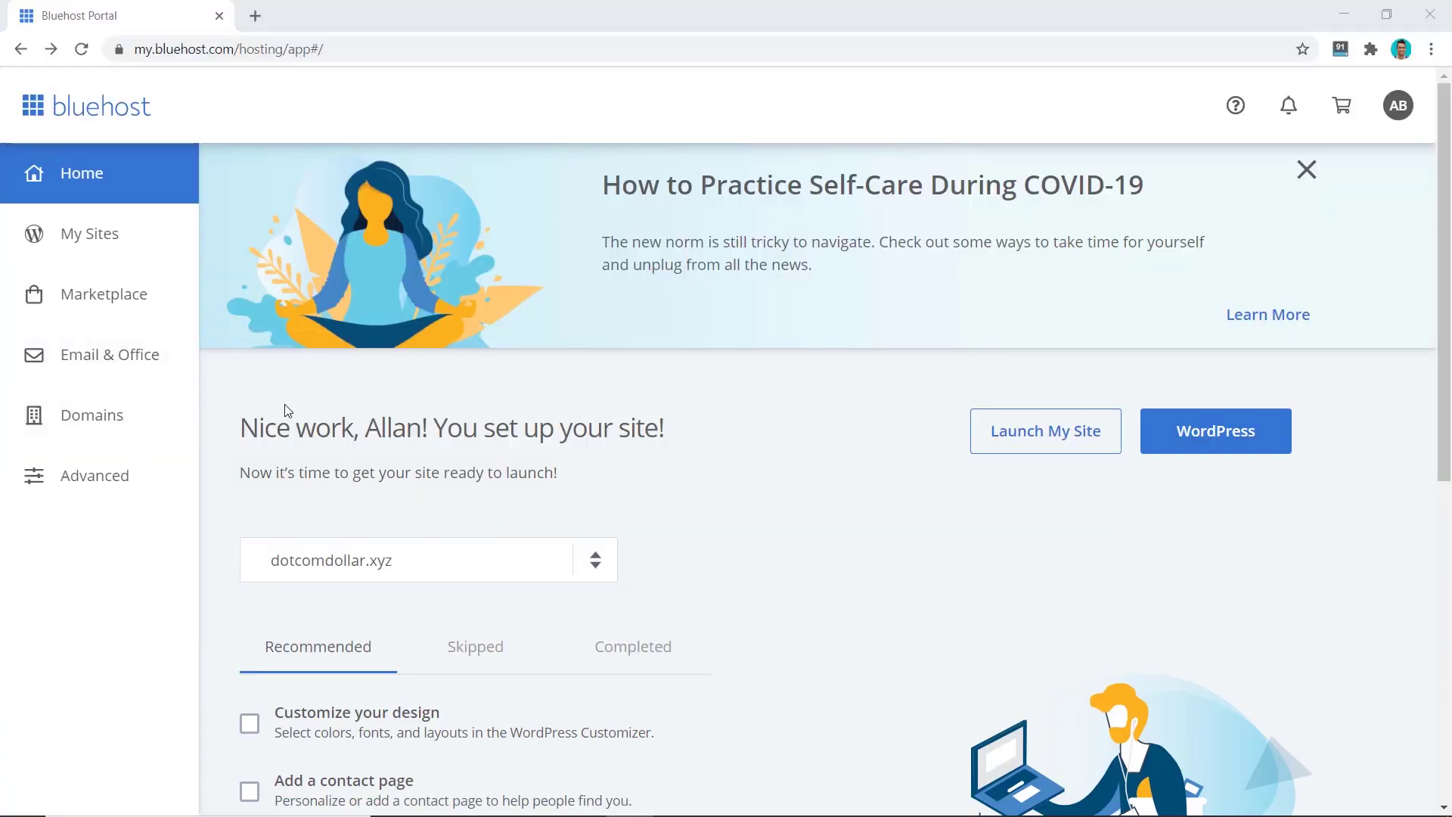
Step: Review Email & Office pricing: Microsoft 365 at $6.74 and G Suite at $8.10 monthly
click(167, 372)
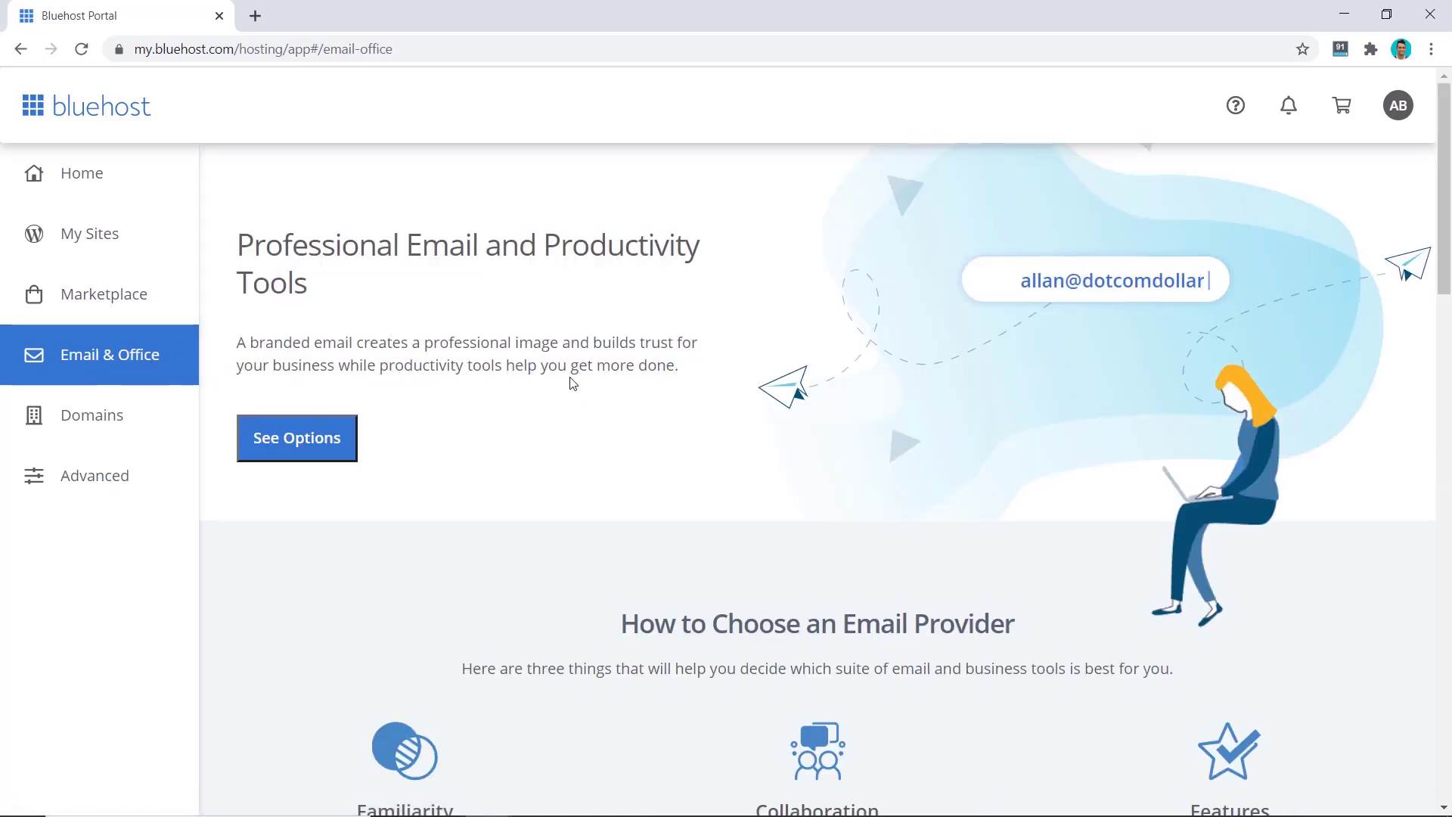
scroll(575, 378, down, 6)
scroll(570, 382, down, 5)
scroll(569, 378, down, 1)
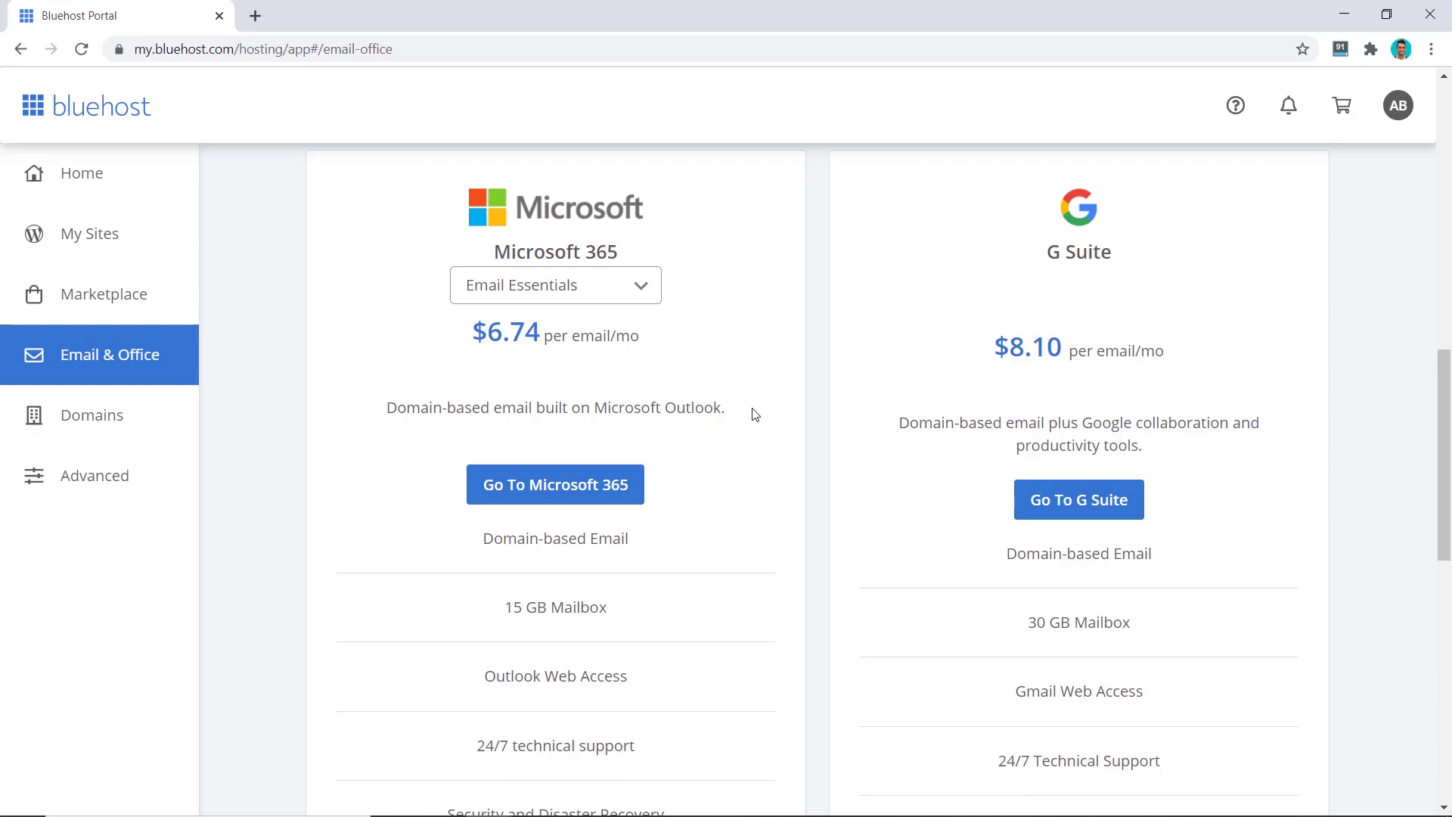
click(107, 490)
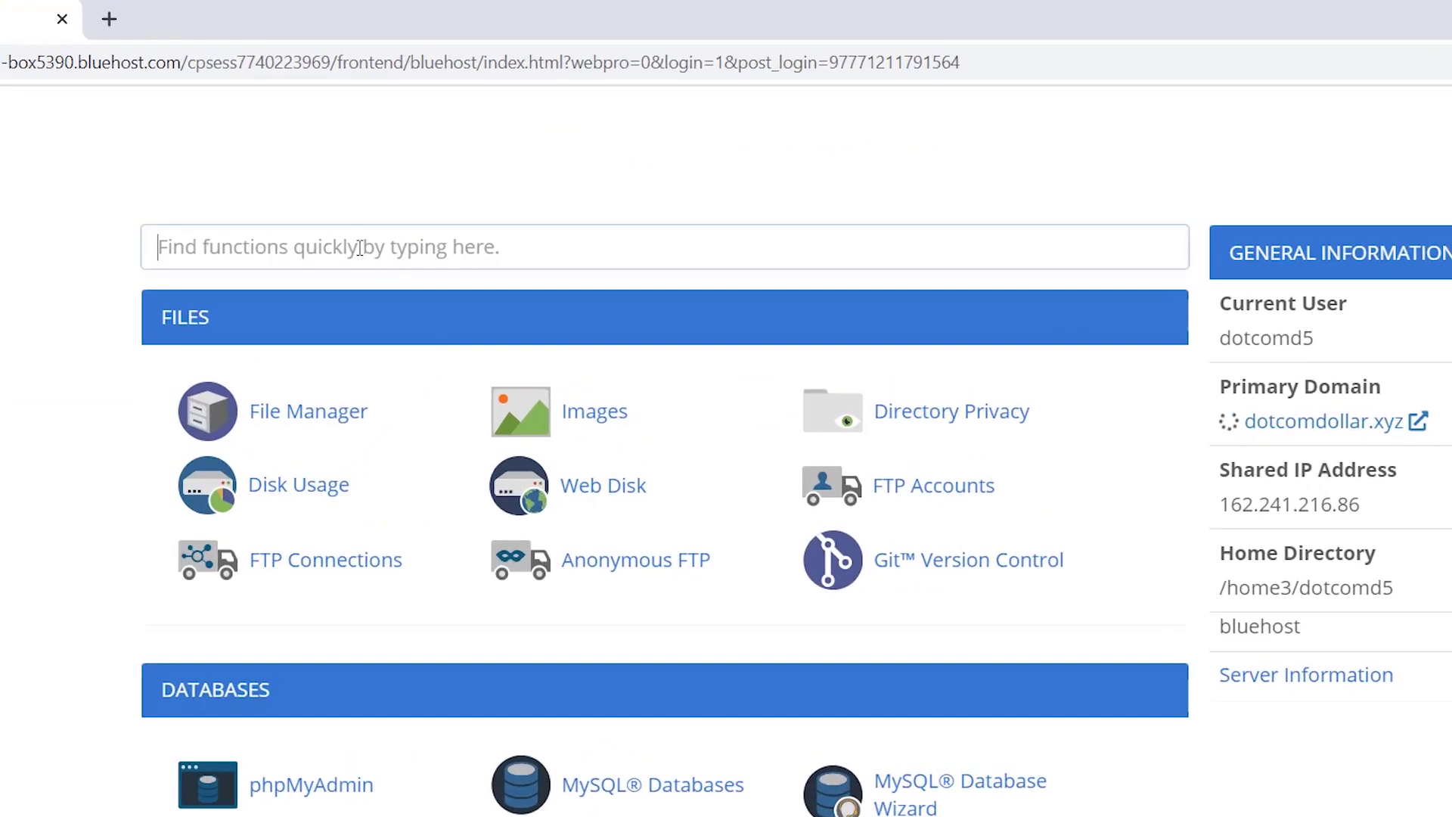
Step: Find Email Accounts through a cPanel search for 'email' and start a new account
click(446, 190)
text(email)
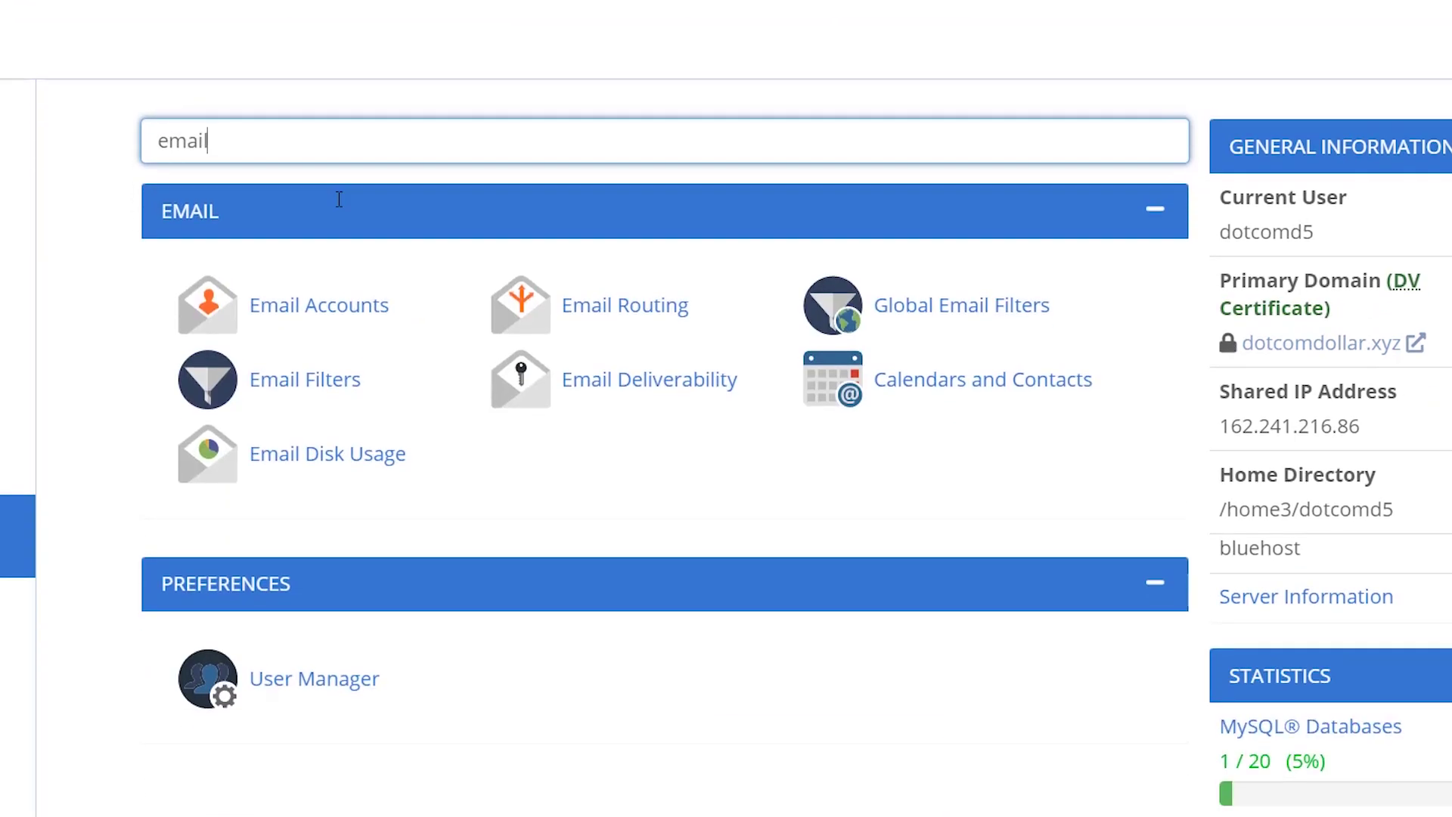
click(288, 274)
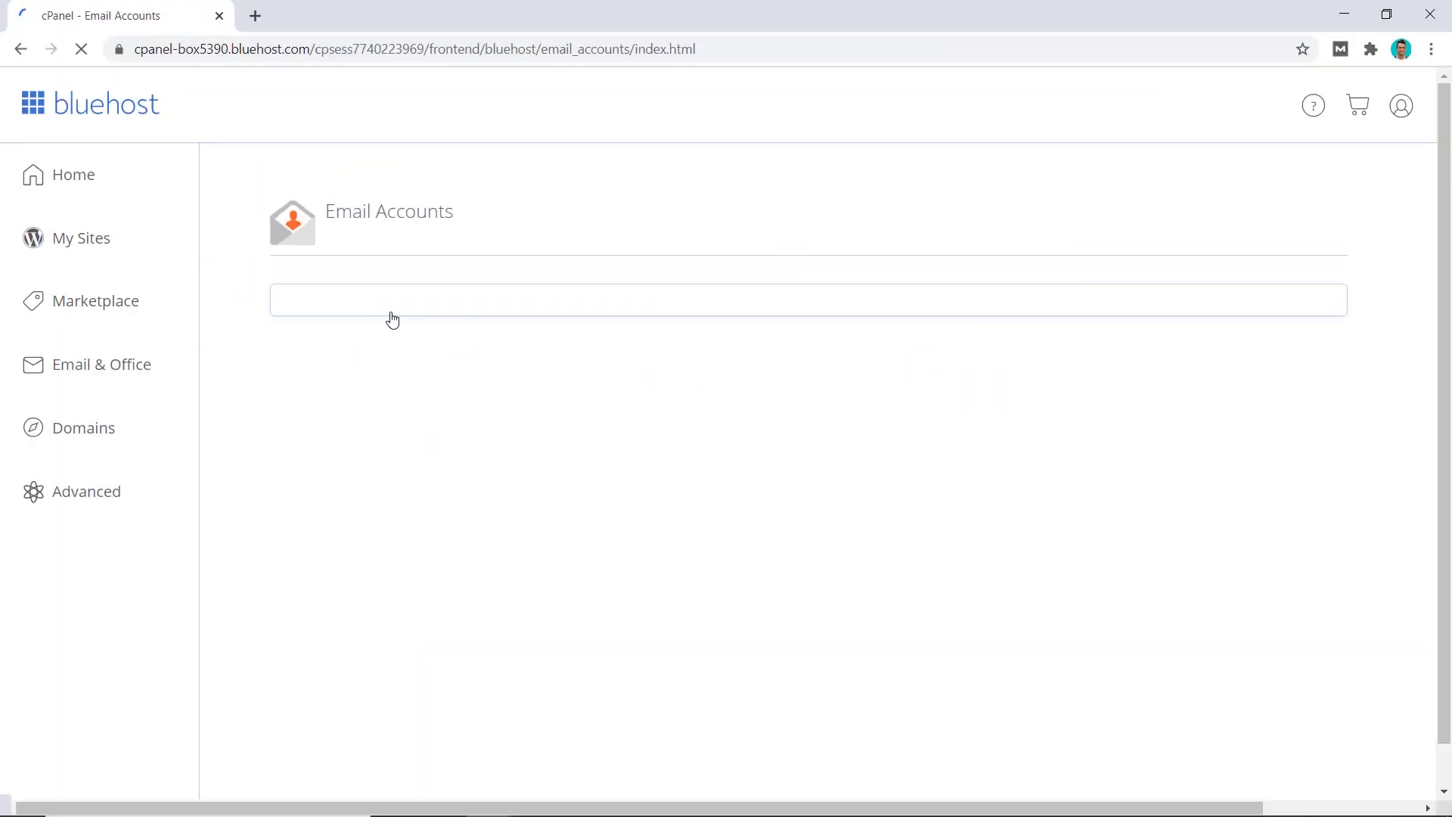
click(1155, 440)
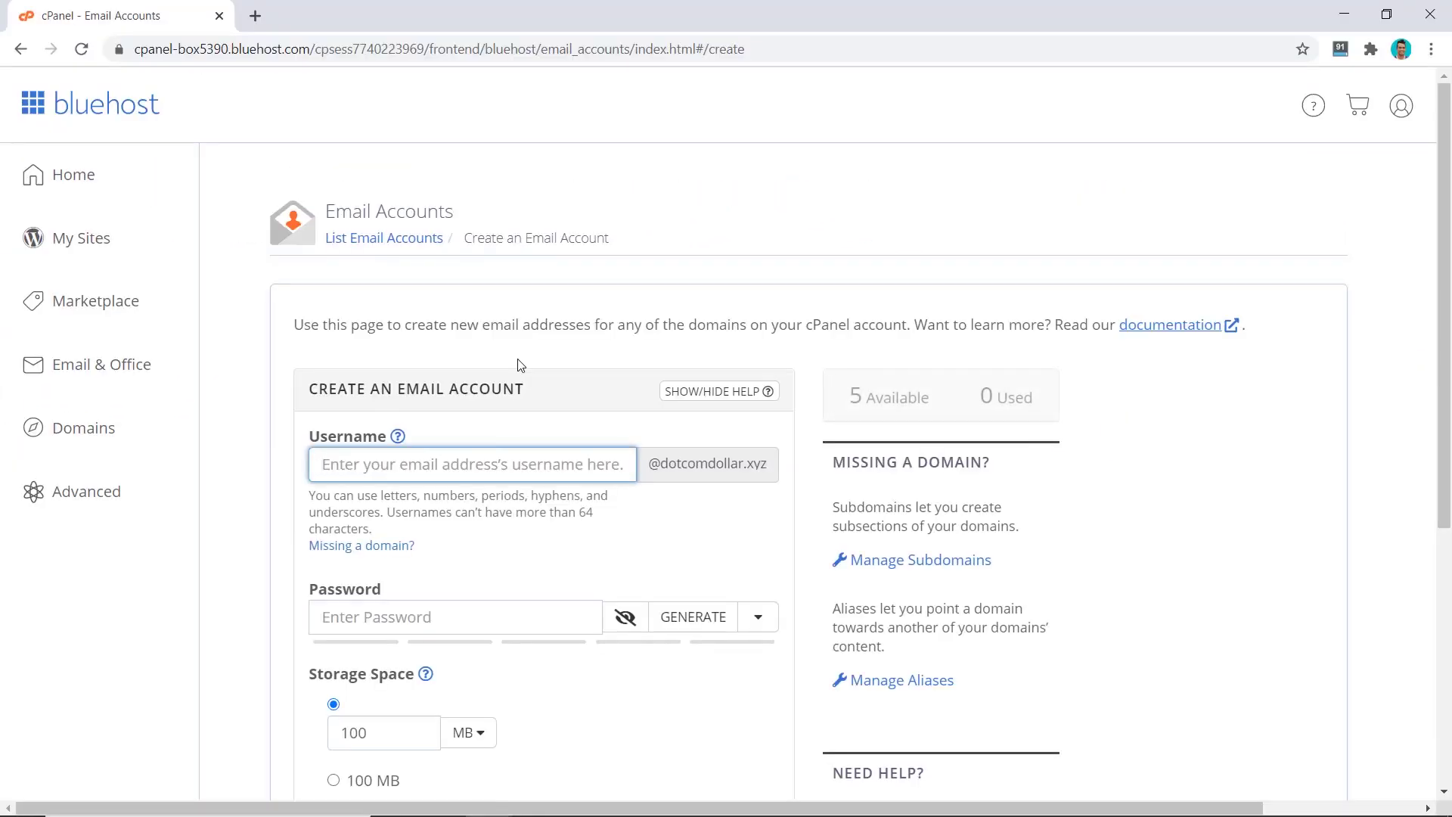
text(admin)
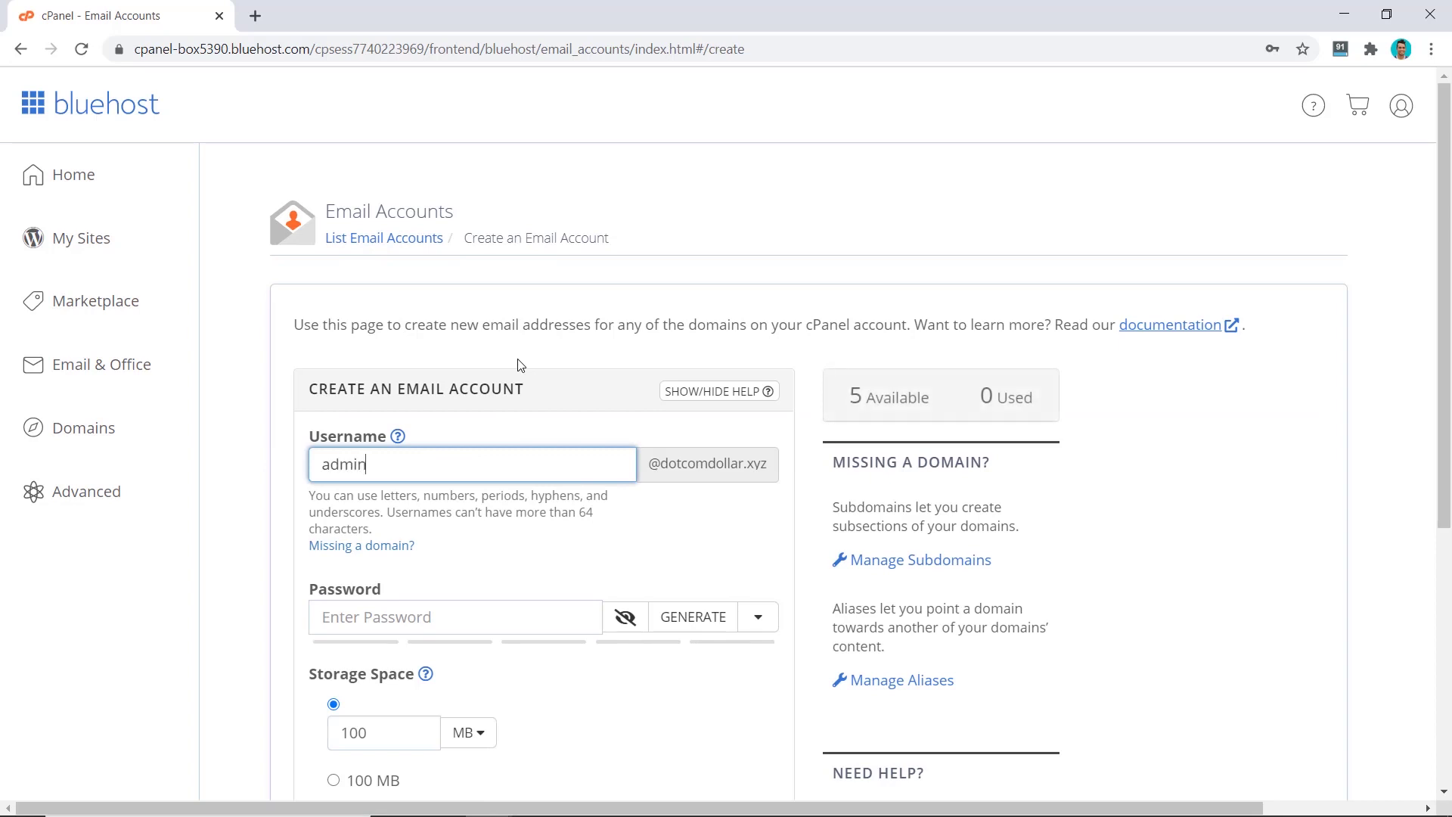
click(398, 623)
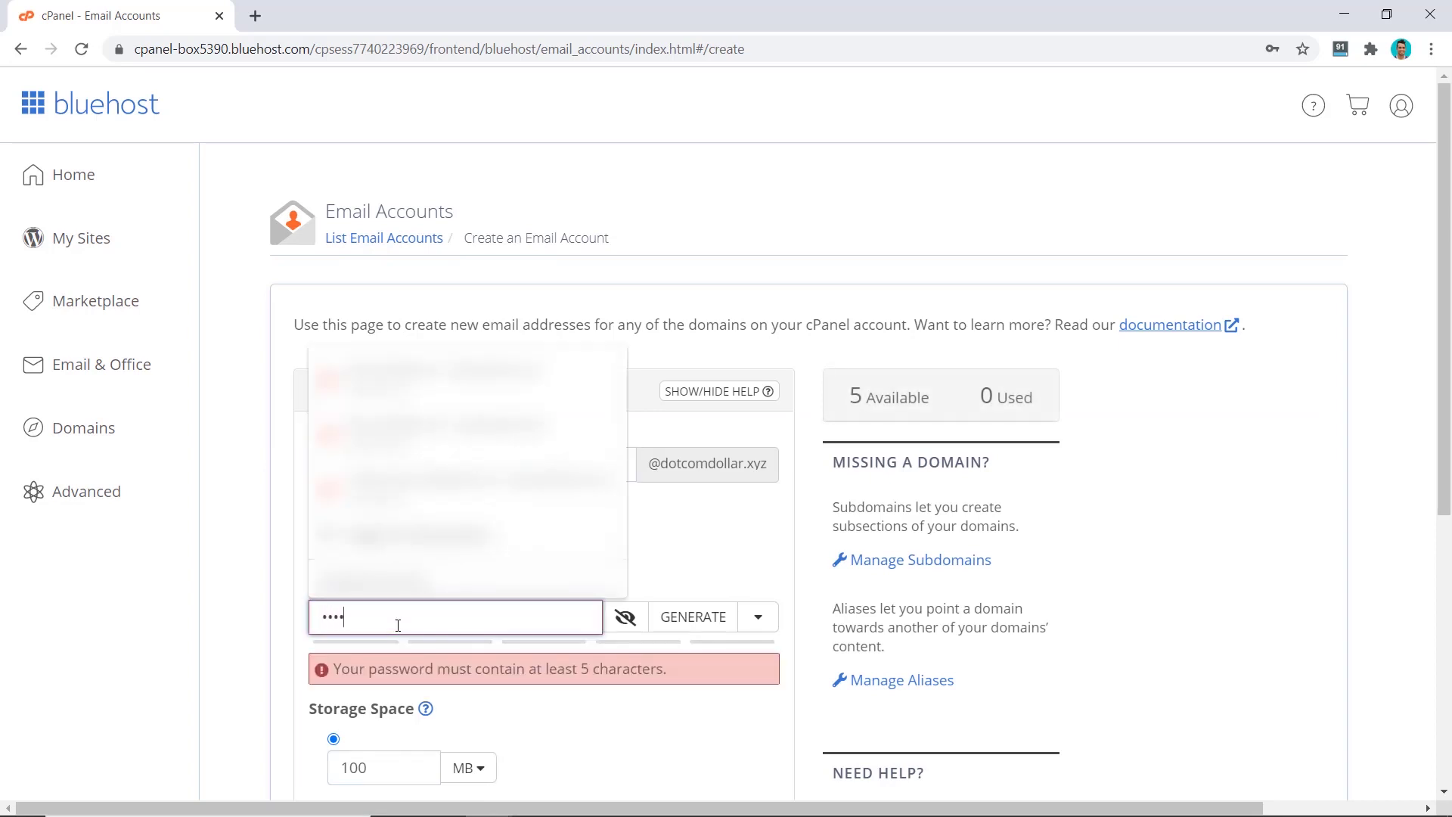
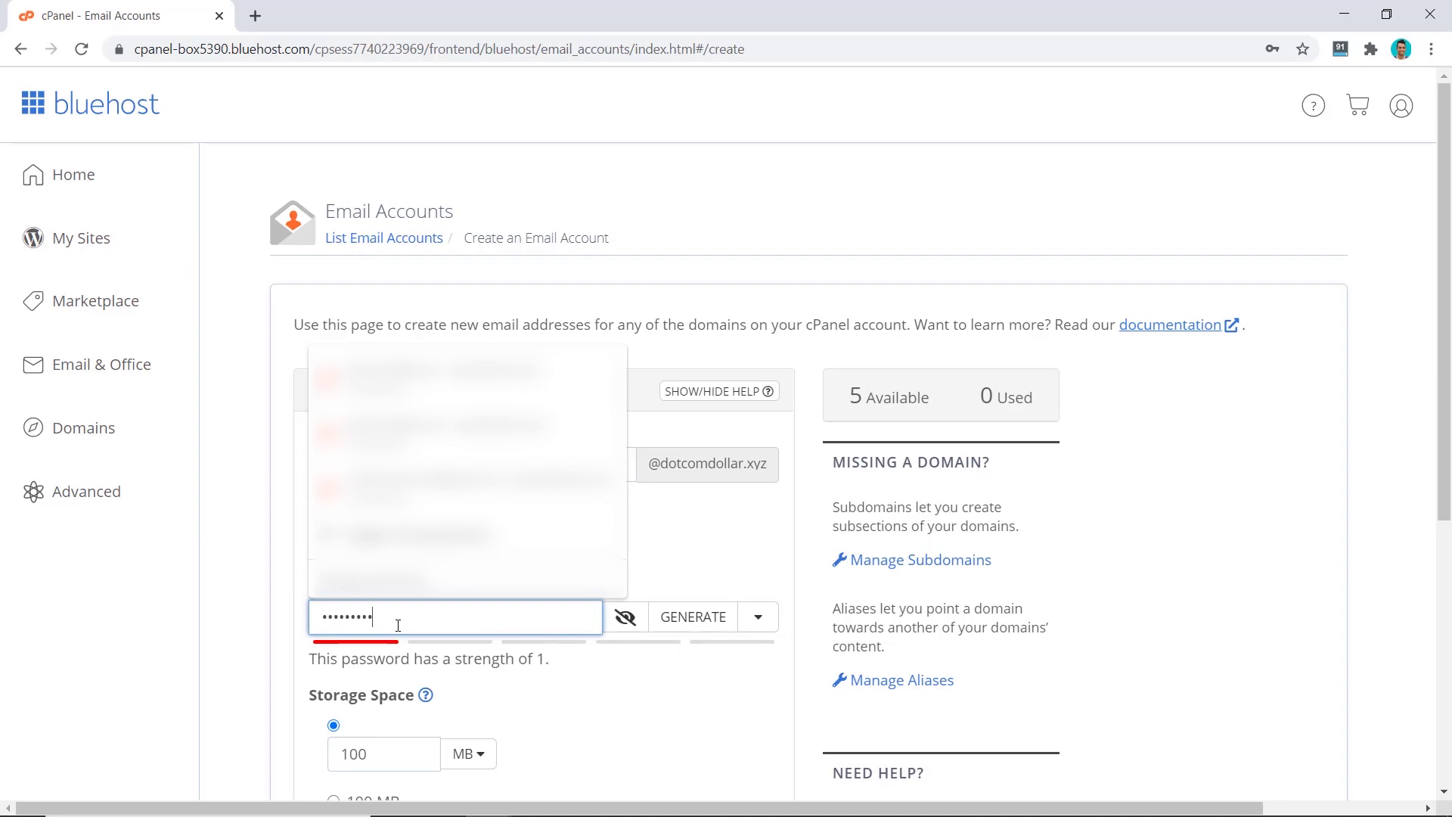
click(271, 629)
scroll(270, 629, down, 5)
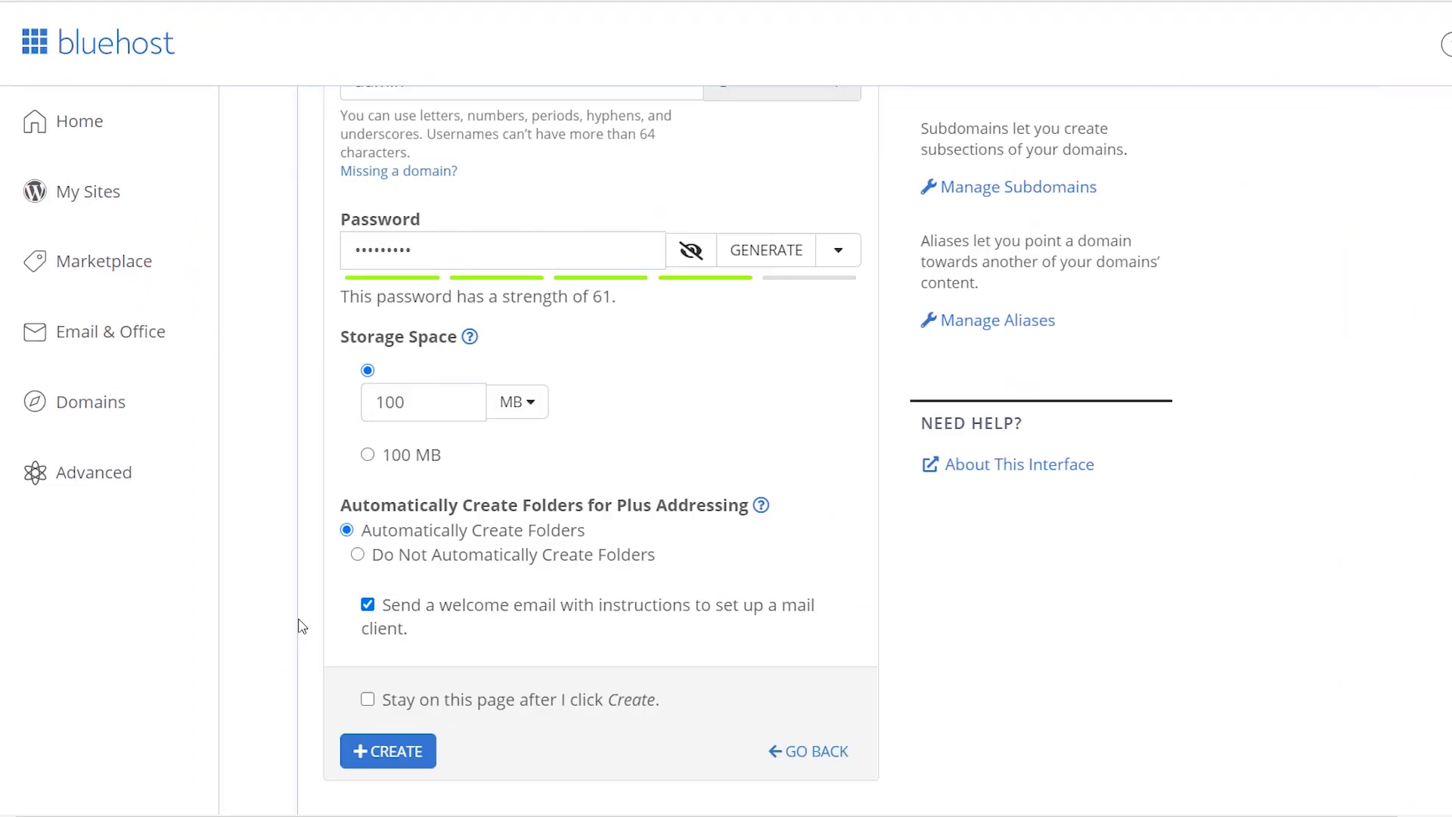
click(557, 627)
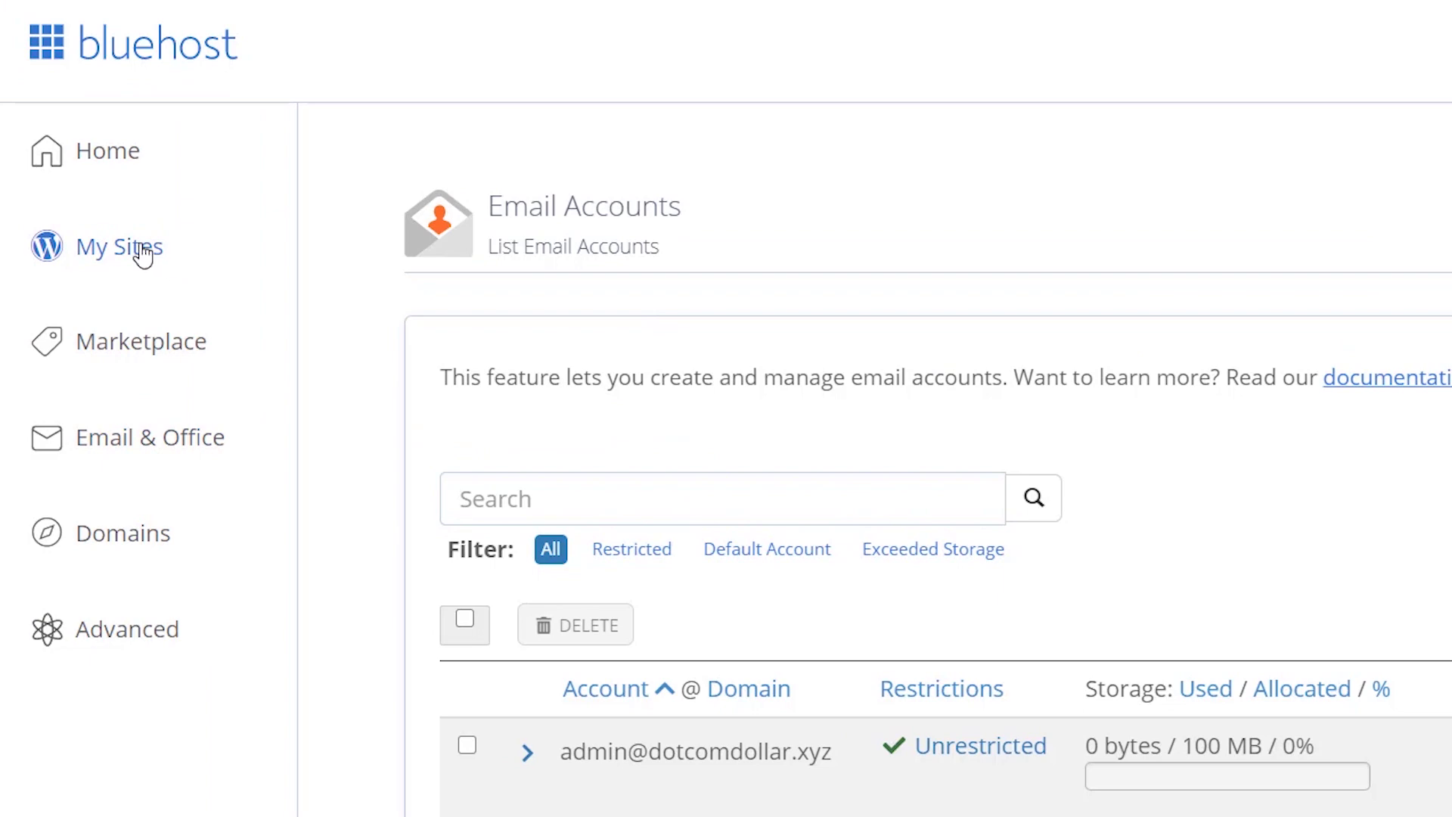
Step: Delete the dotcomdollar.xyz WordPress site from My Sites
click(143, 254)
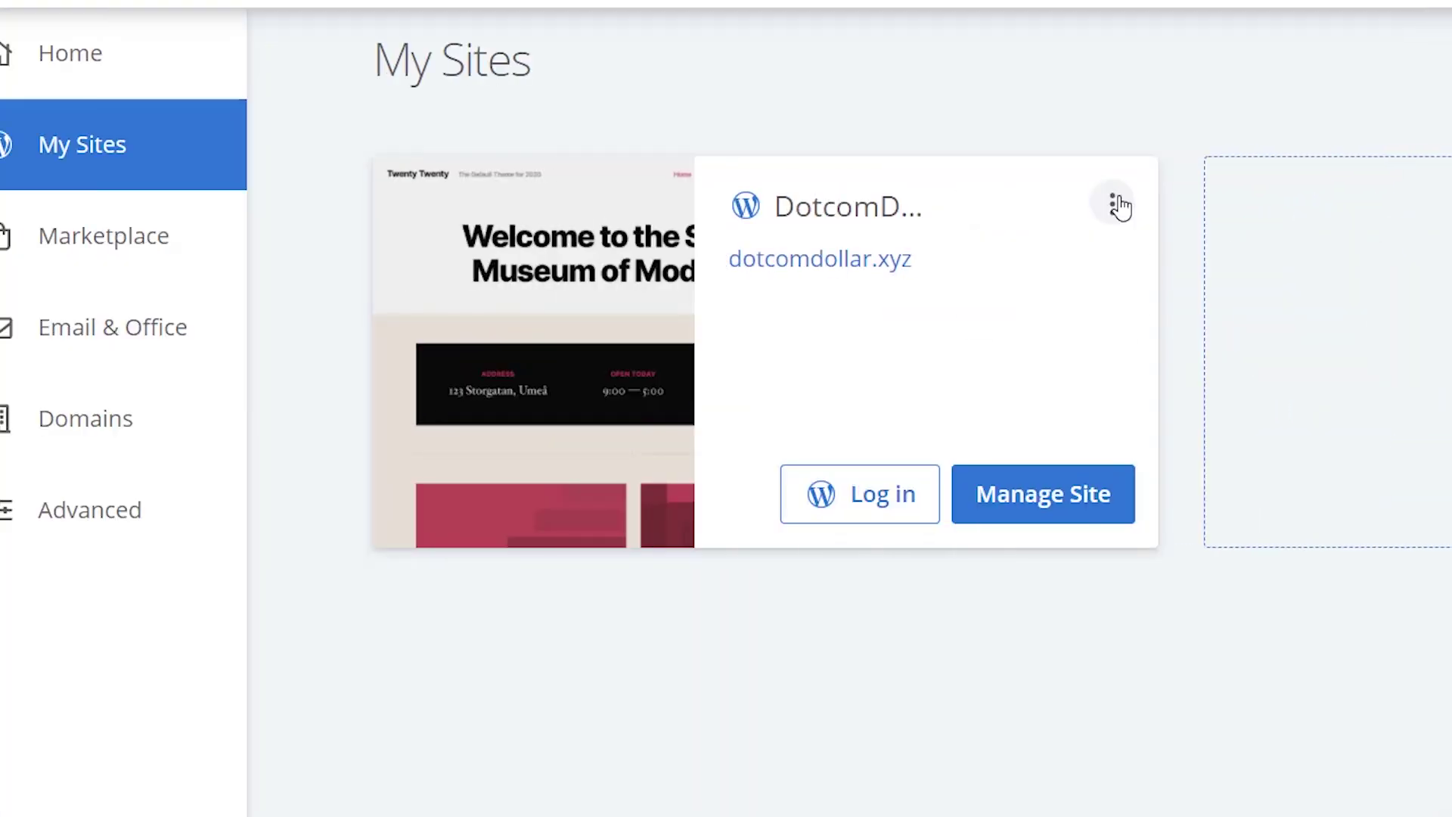
click(1116, 204)
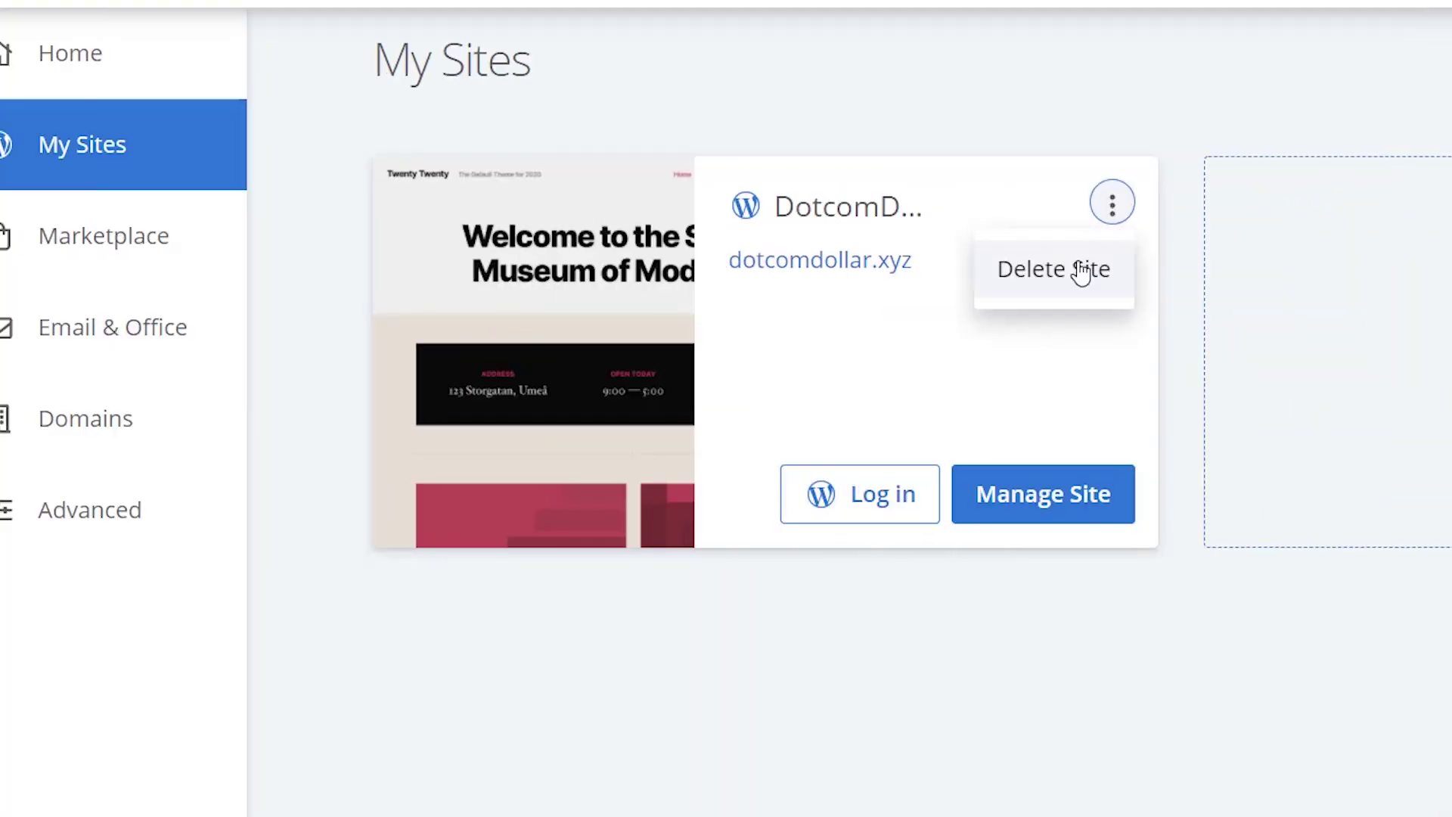
click(1082, 272)
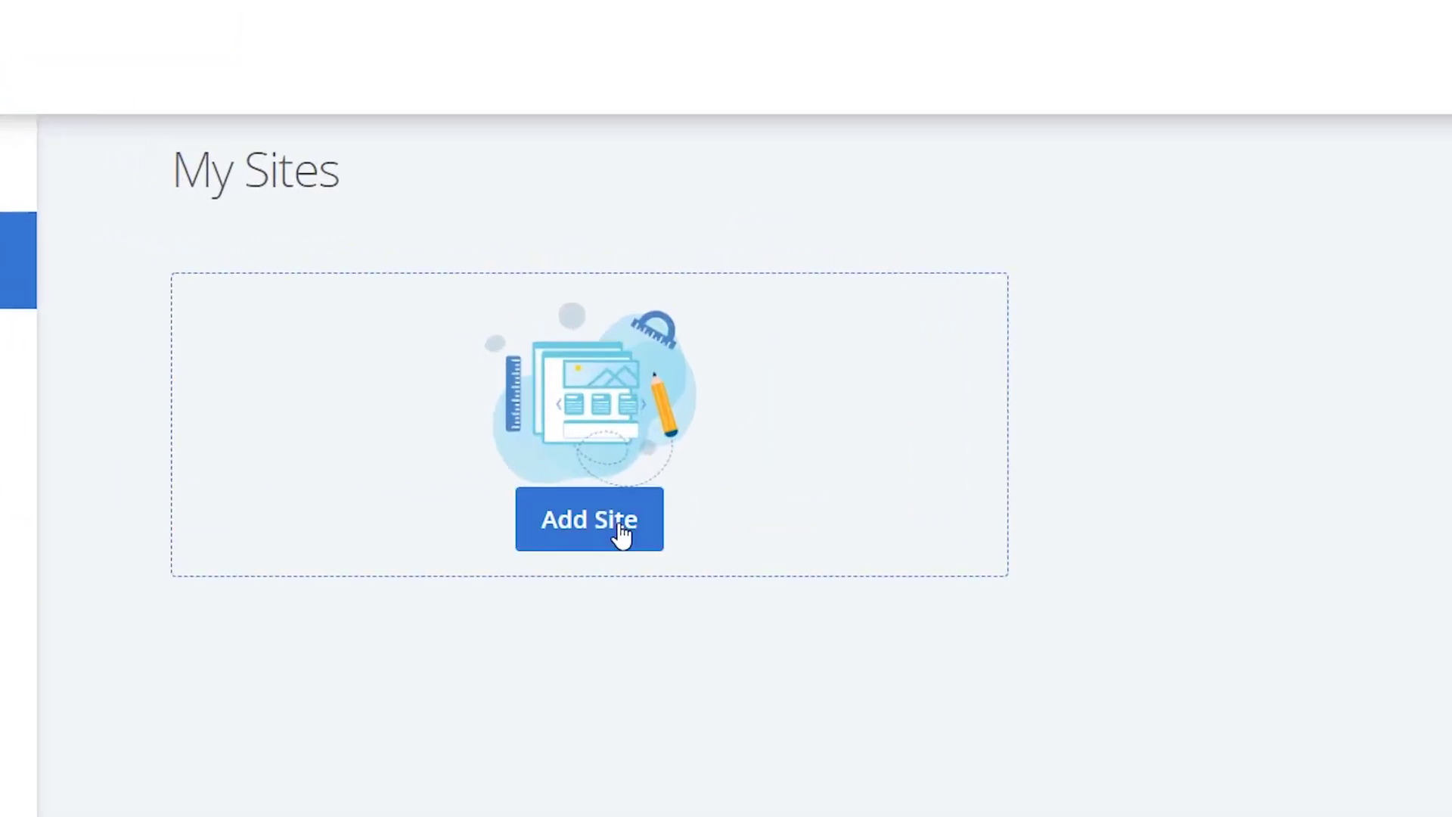
Step: Start a new WordPress site named 'DotcomDollar Test' with tagline 'Build WordPress Sites'
click(620, 530)
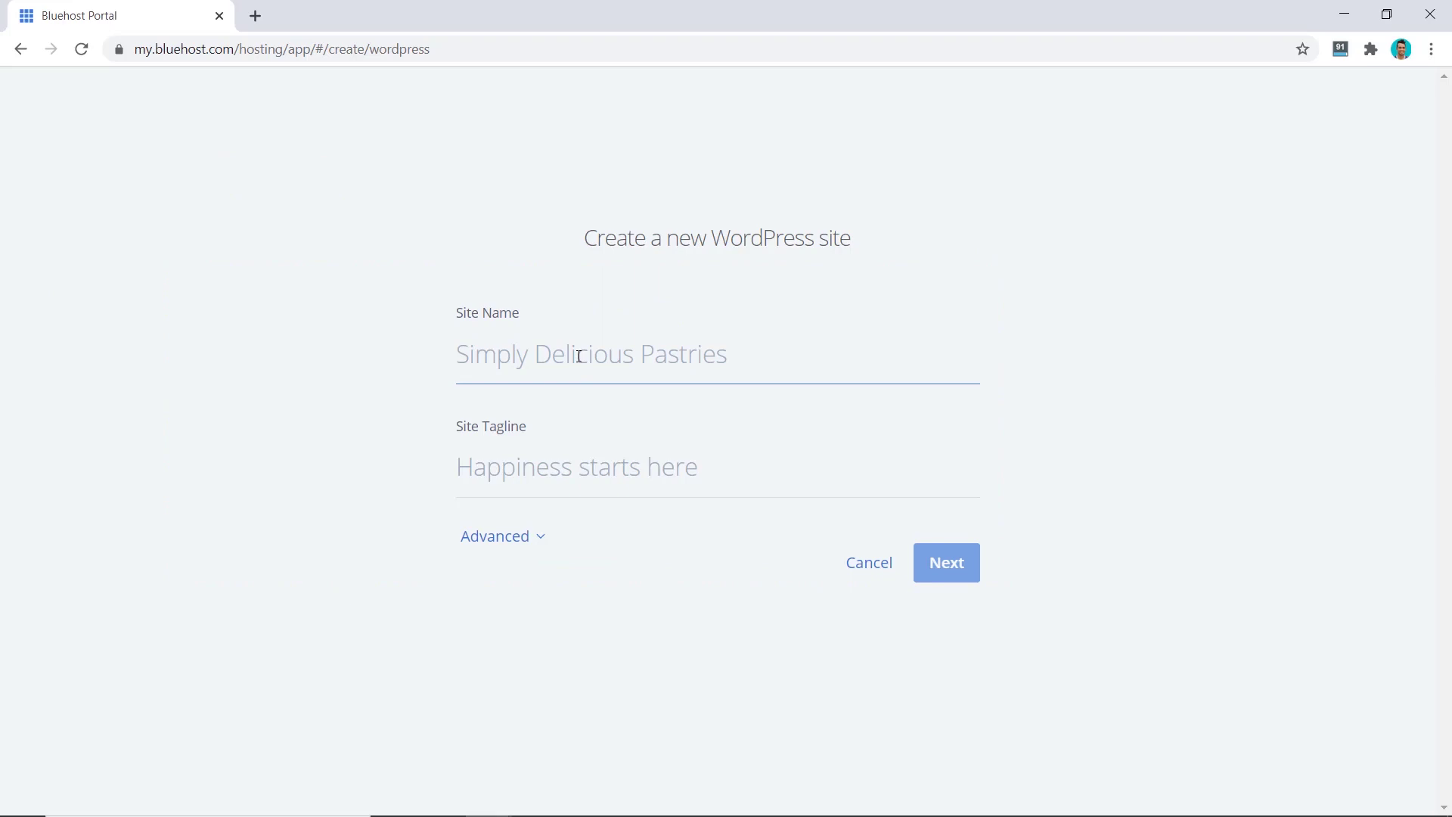
text(DotcomDollar Test)
key(Tab)
text(Bu)
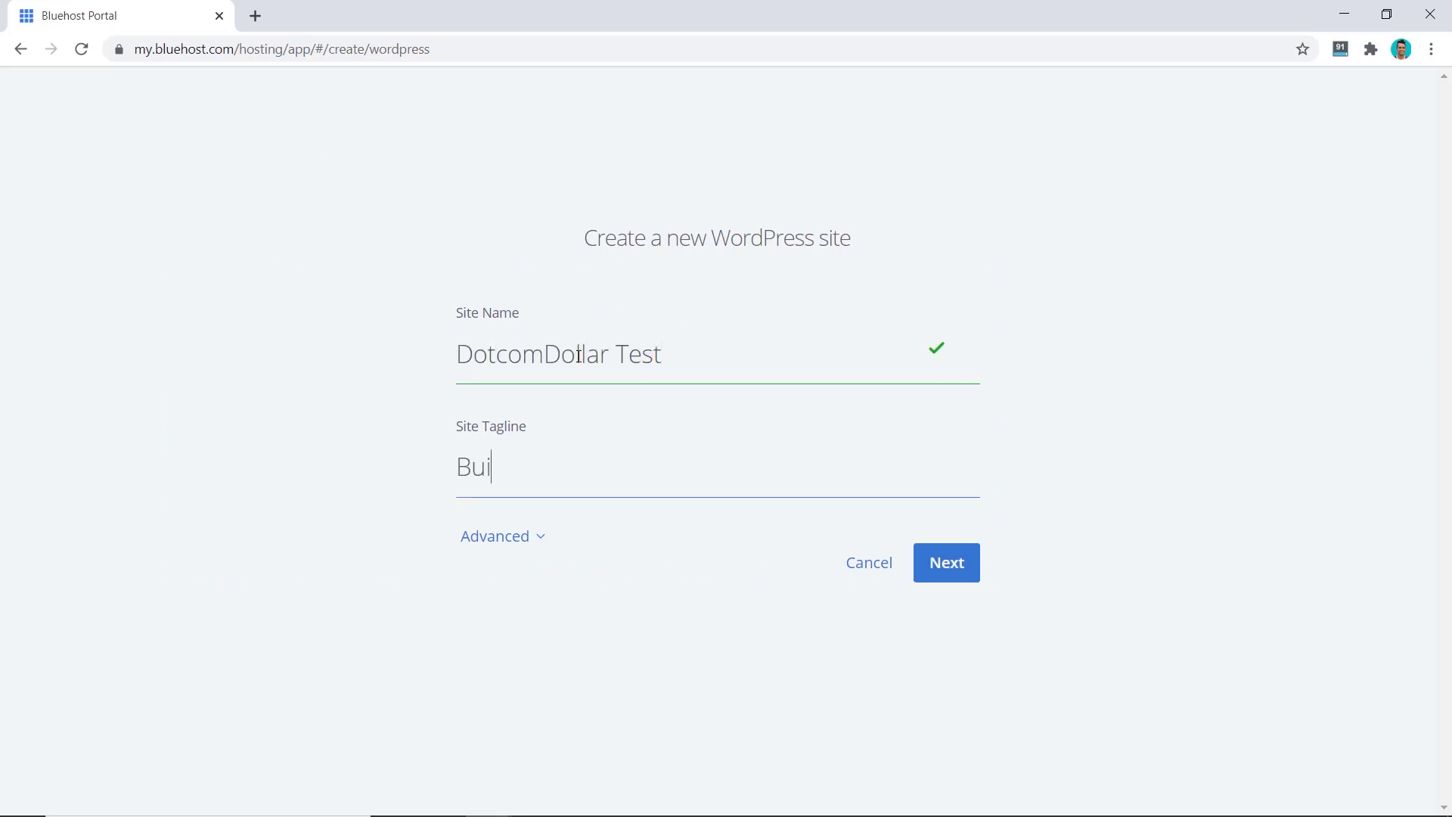
text(ild Word)
text(Press Sites)
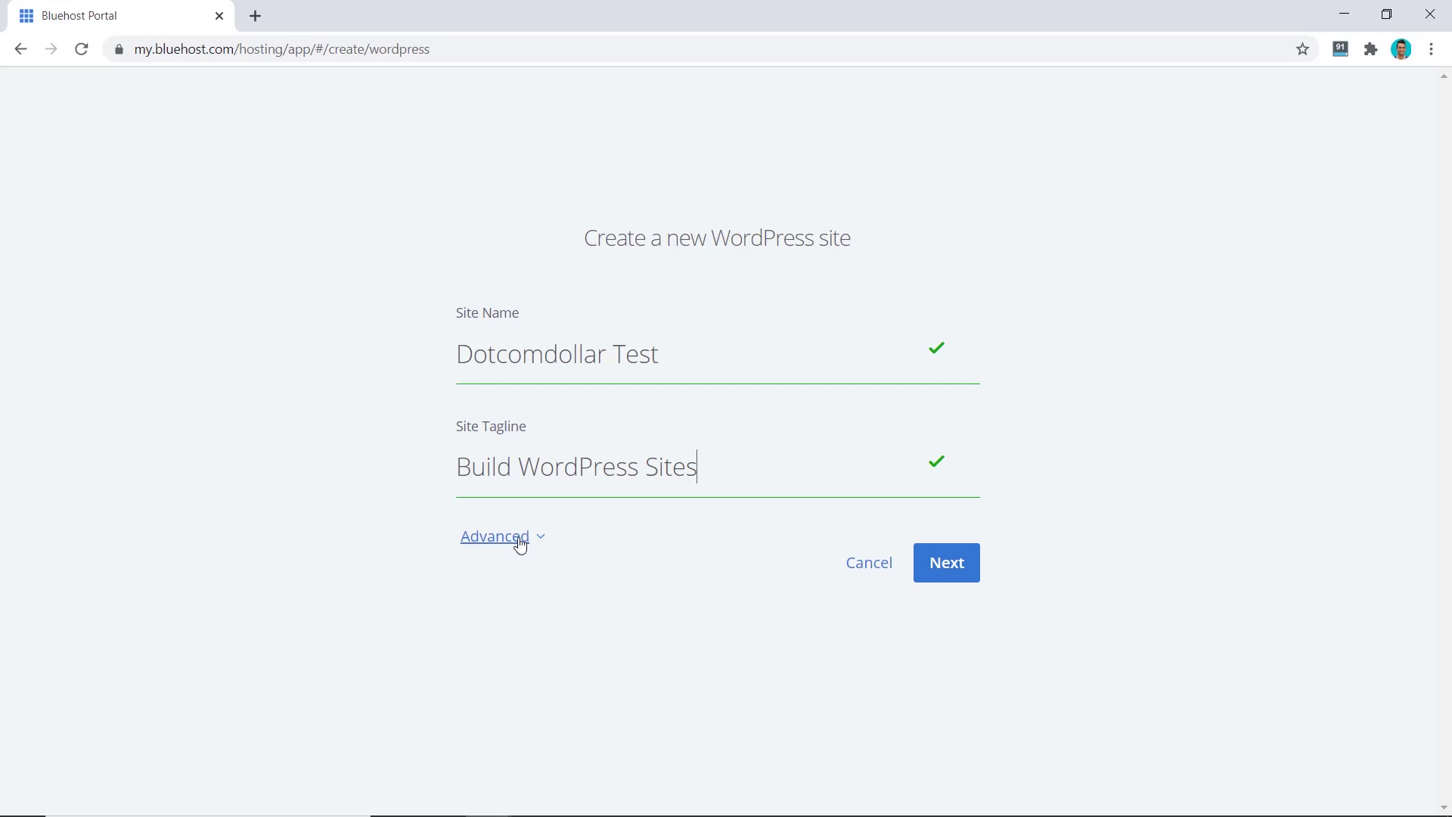
click(520, 542)
scroll(520, 514, down, 2)
click(518, 442)
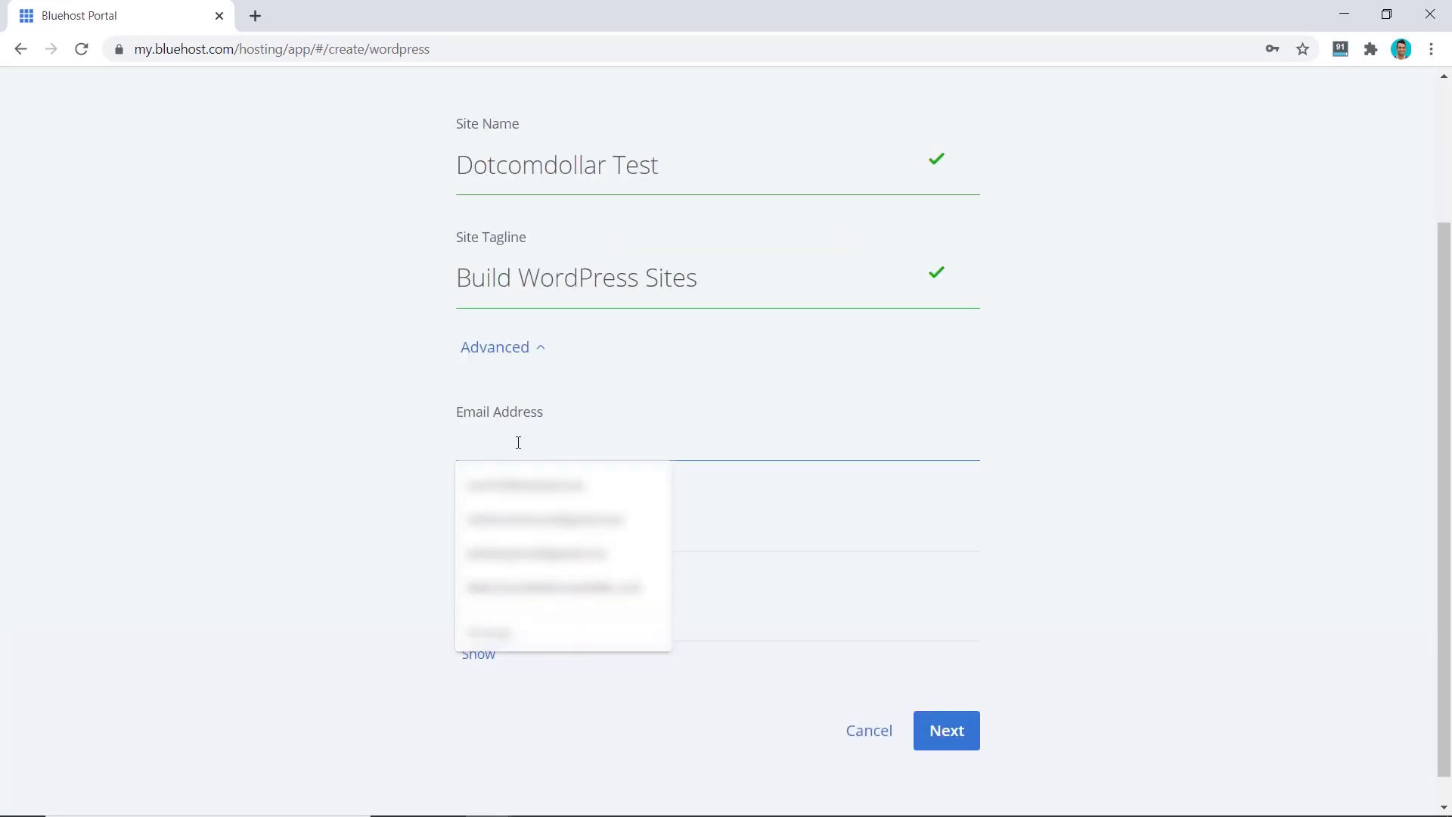
click(496, 533)
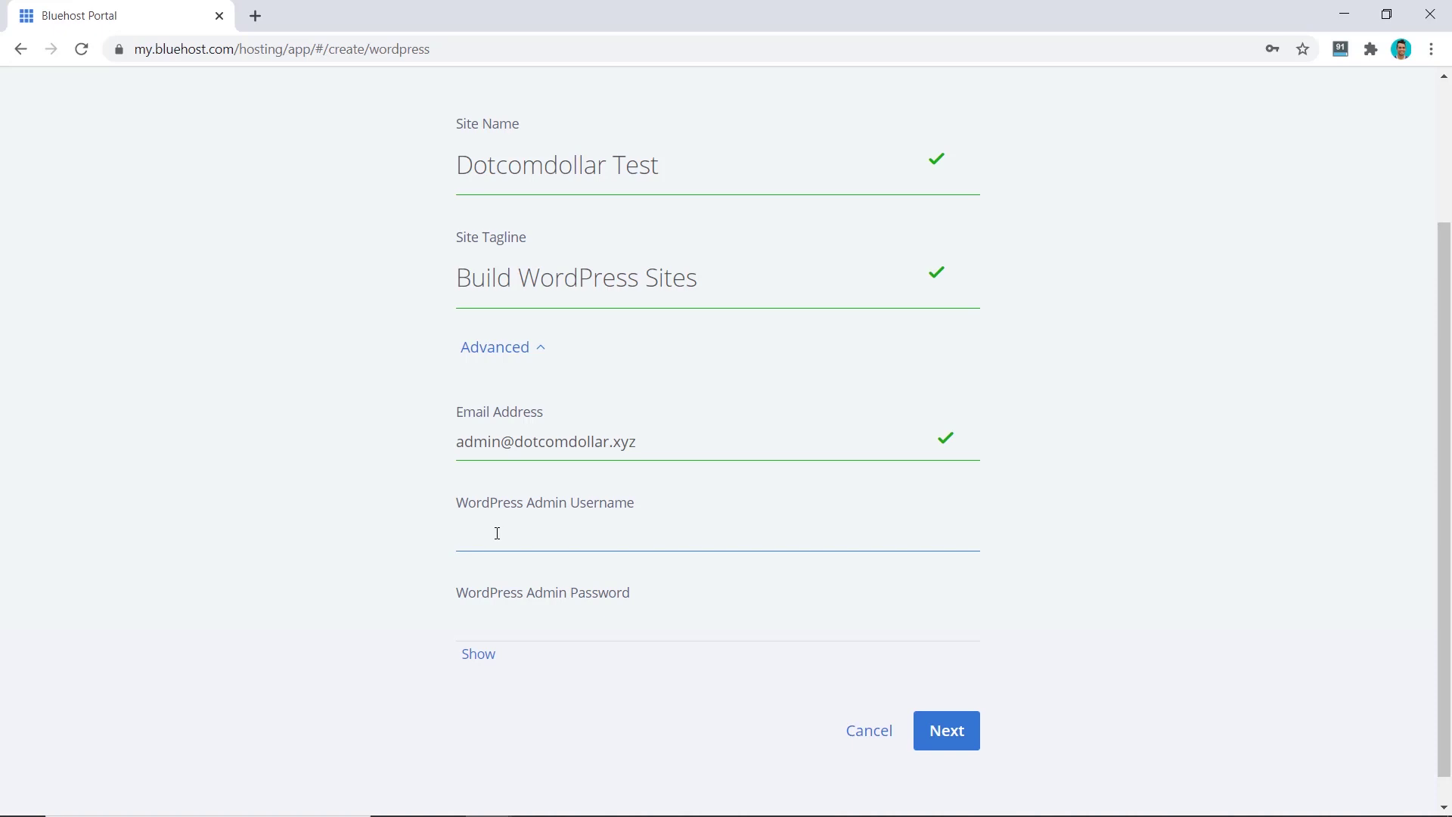
text(user1)
click(618, 620)
key(ctrl+v)
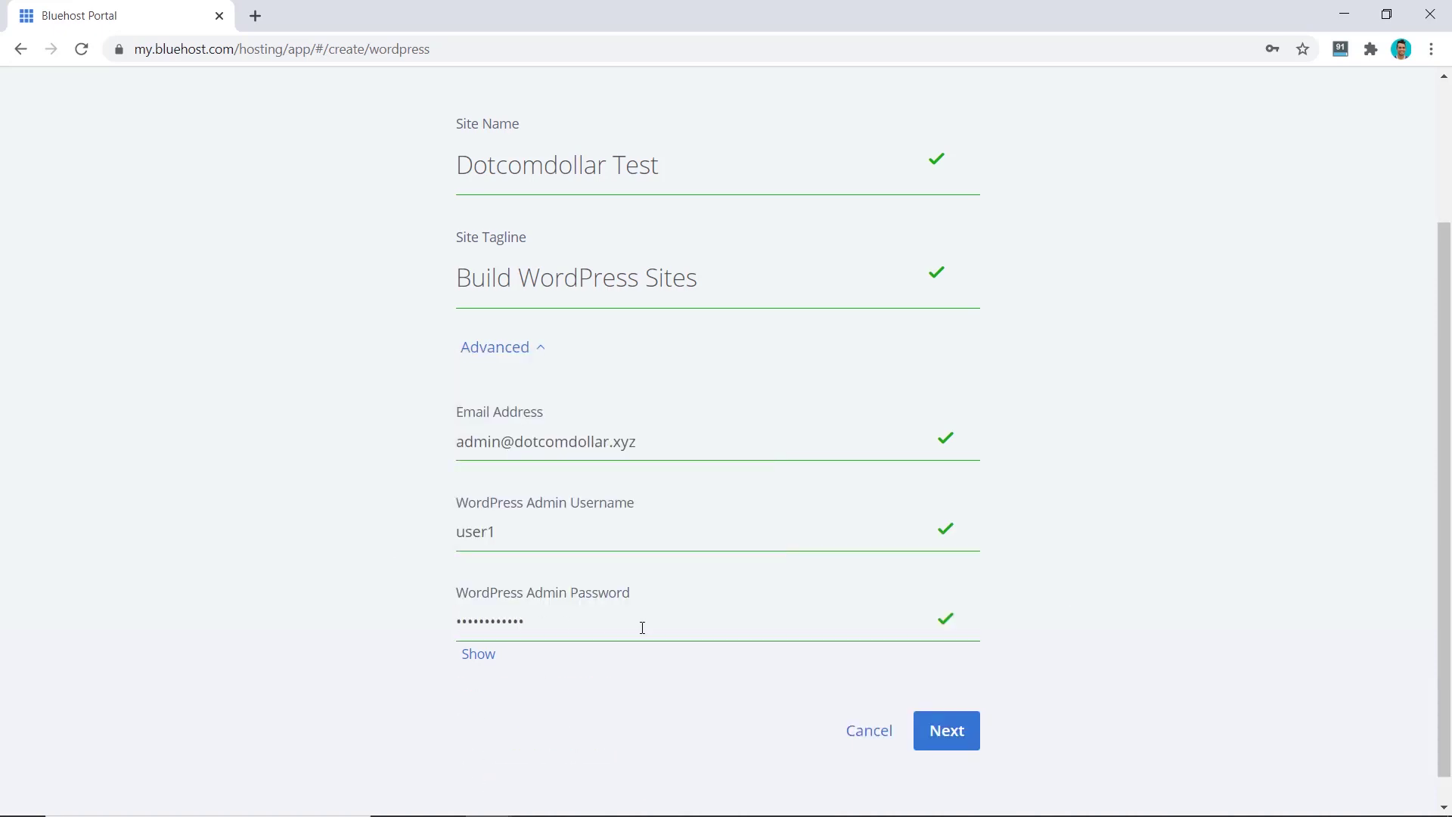
Step: Dismiss the save-password popup and keep dotcomdollar.xyz as the site's domain
click(941, 731)
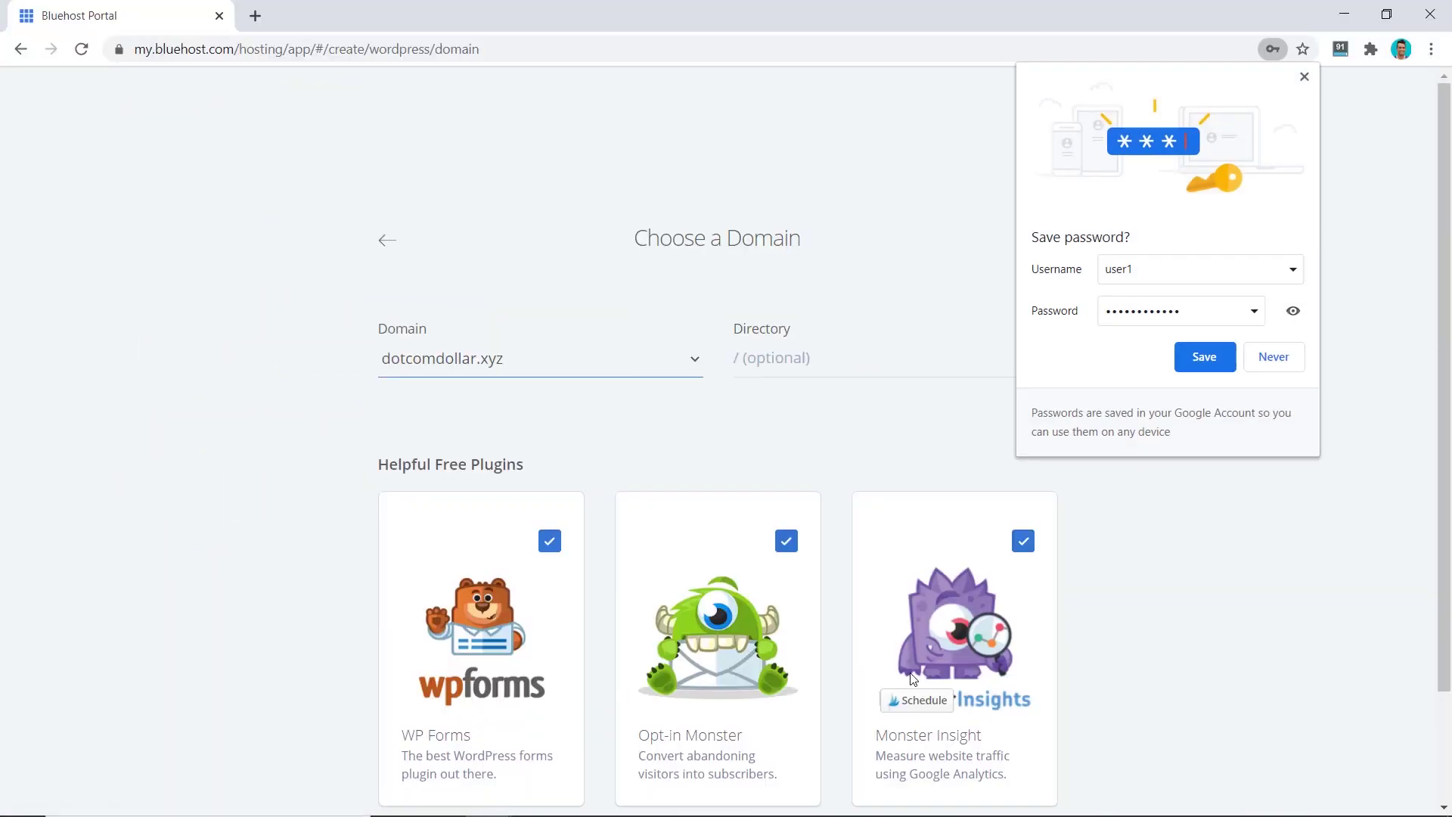
click(1303, 77)
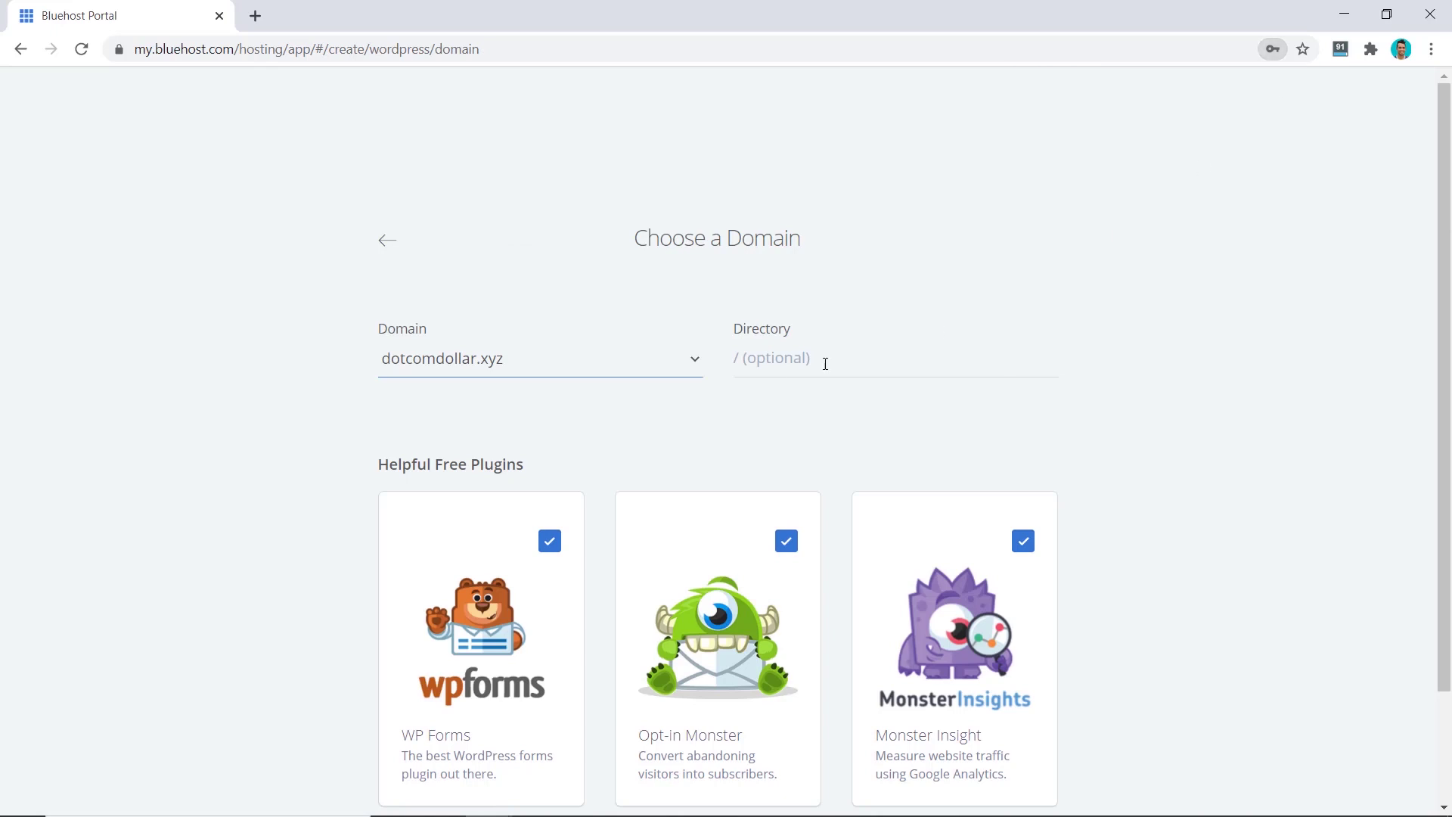
click(518, 363)
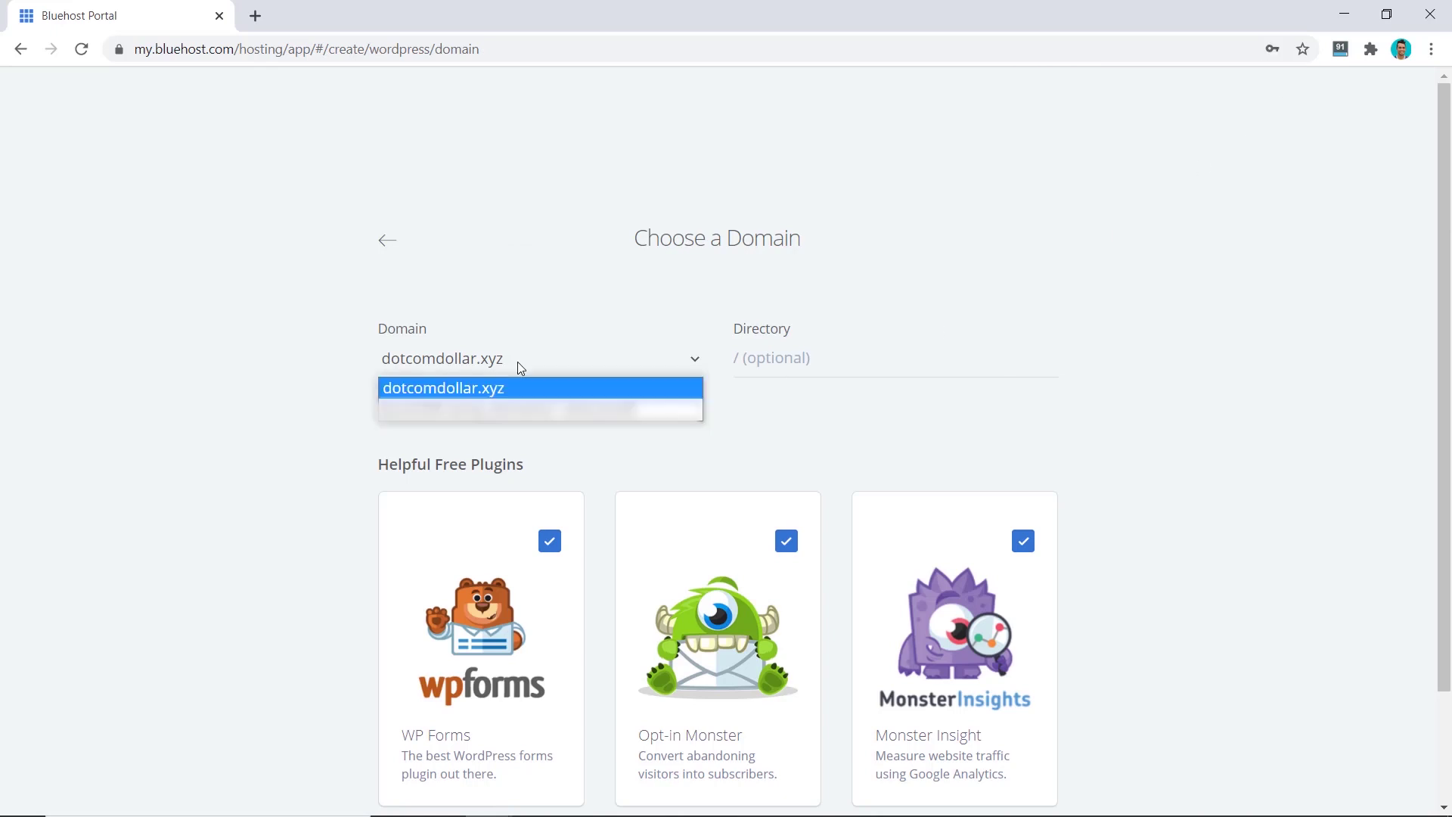
click(505, 386)
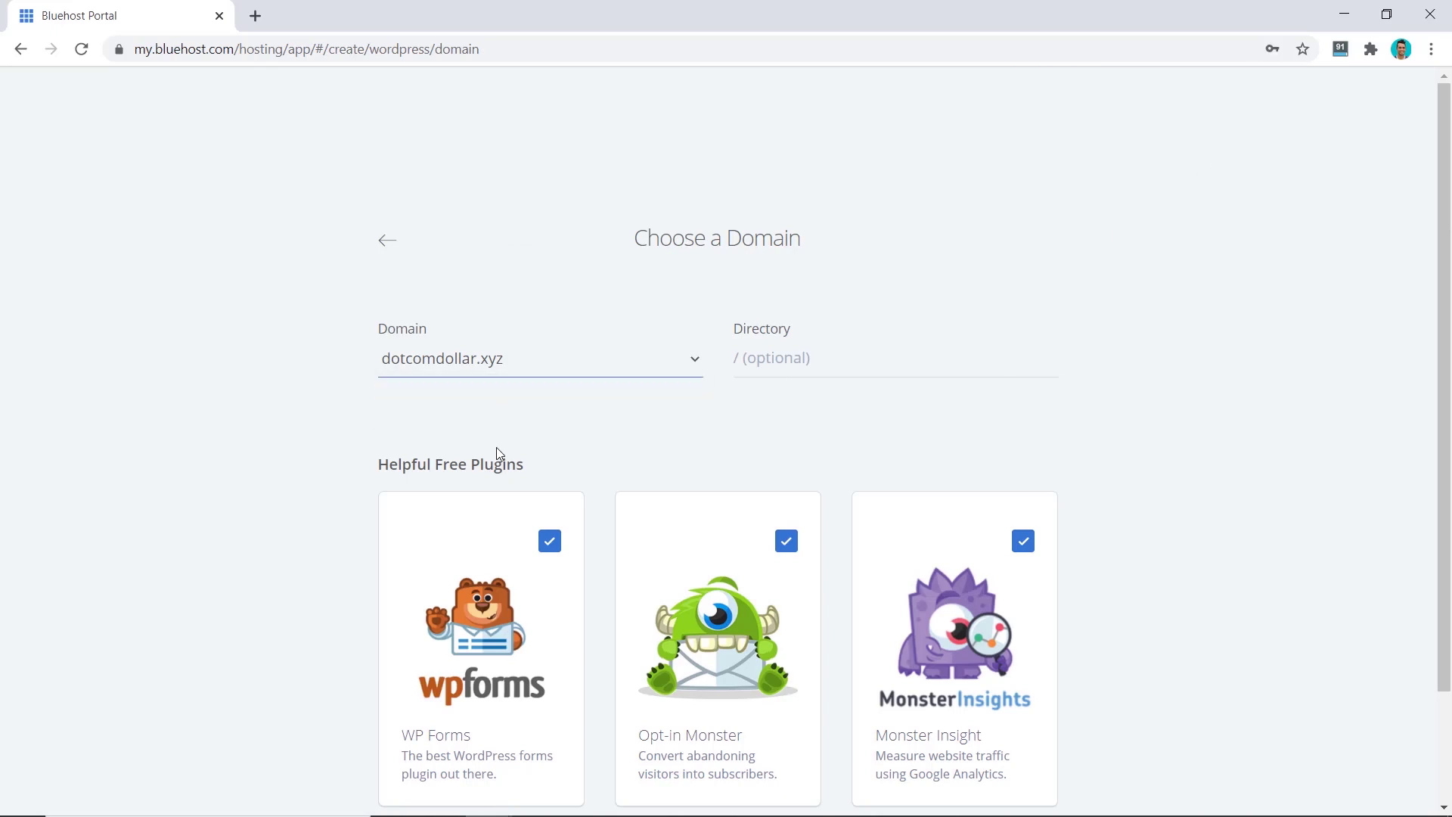
Step: Skip the WP Forms, Opt-in Monster and Monster Insight plugins and create the site
scroll(496, 448, down, 2)
click(550, 447)
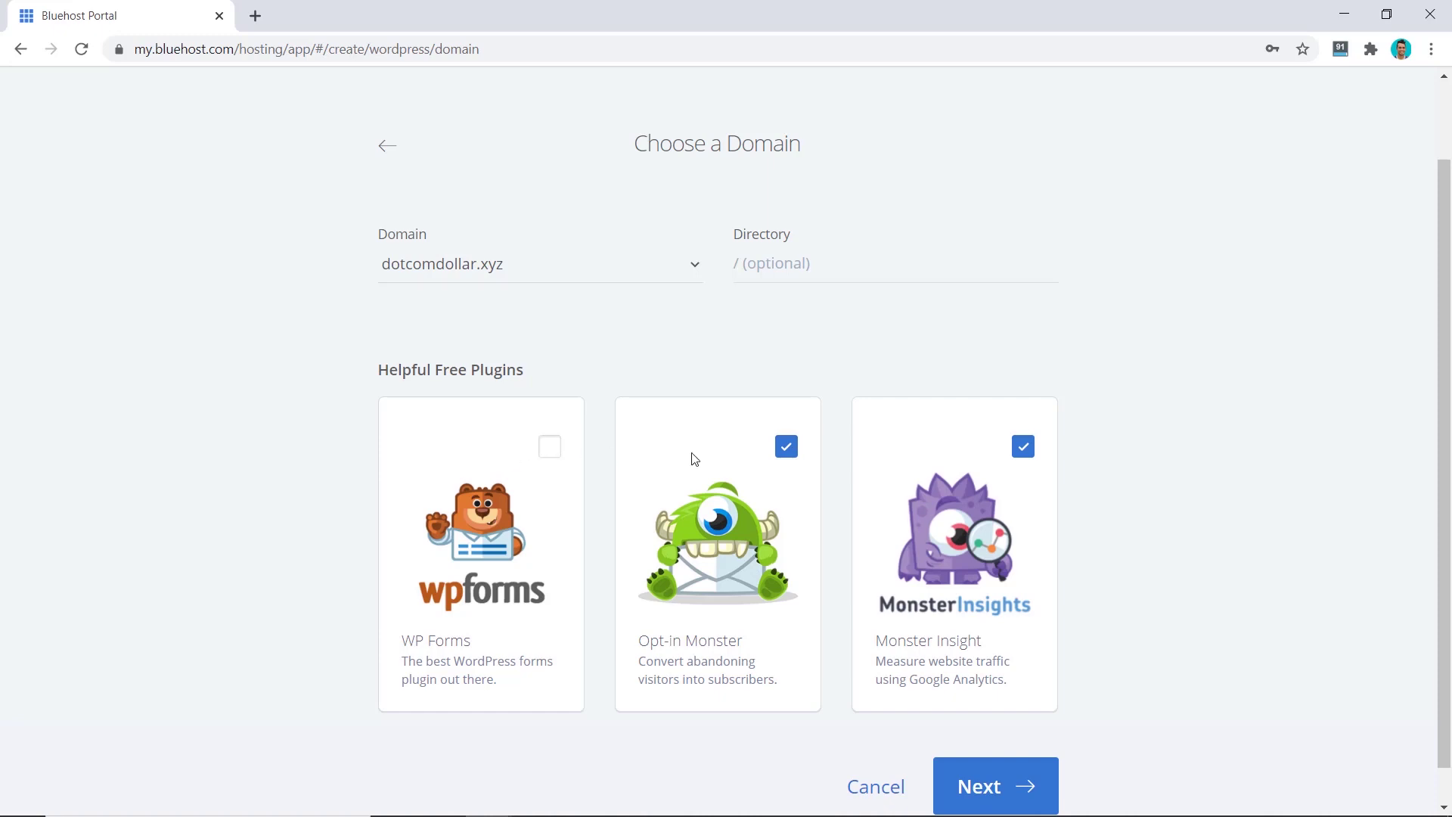
click(787, 447)
click(1025, 450)
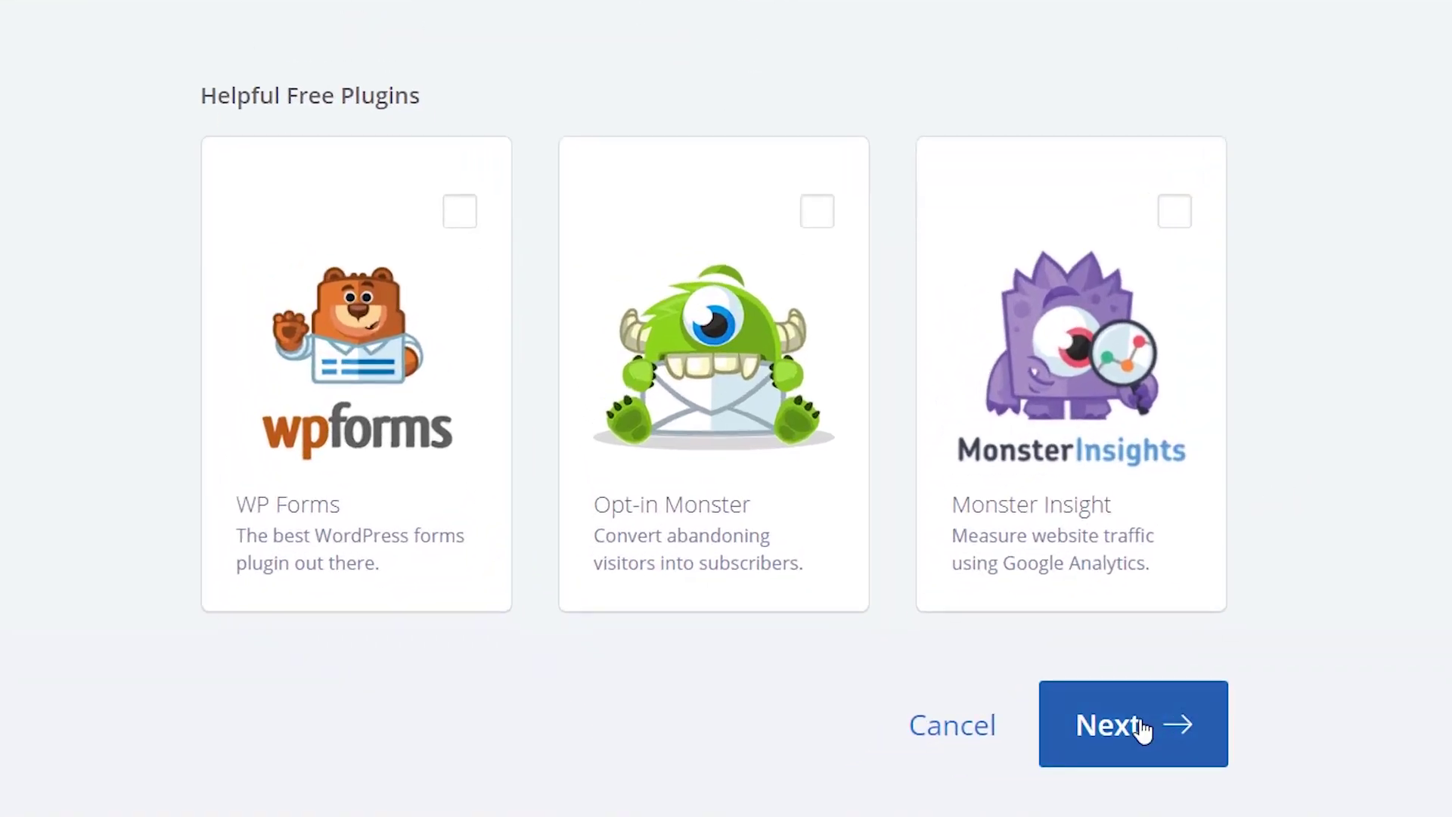
click(1143, 729)
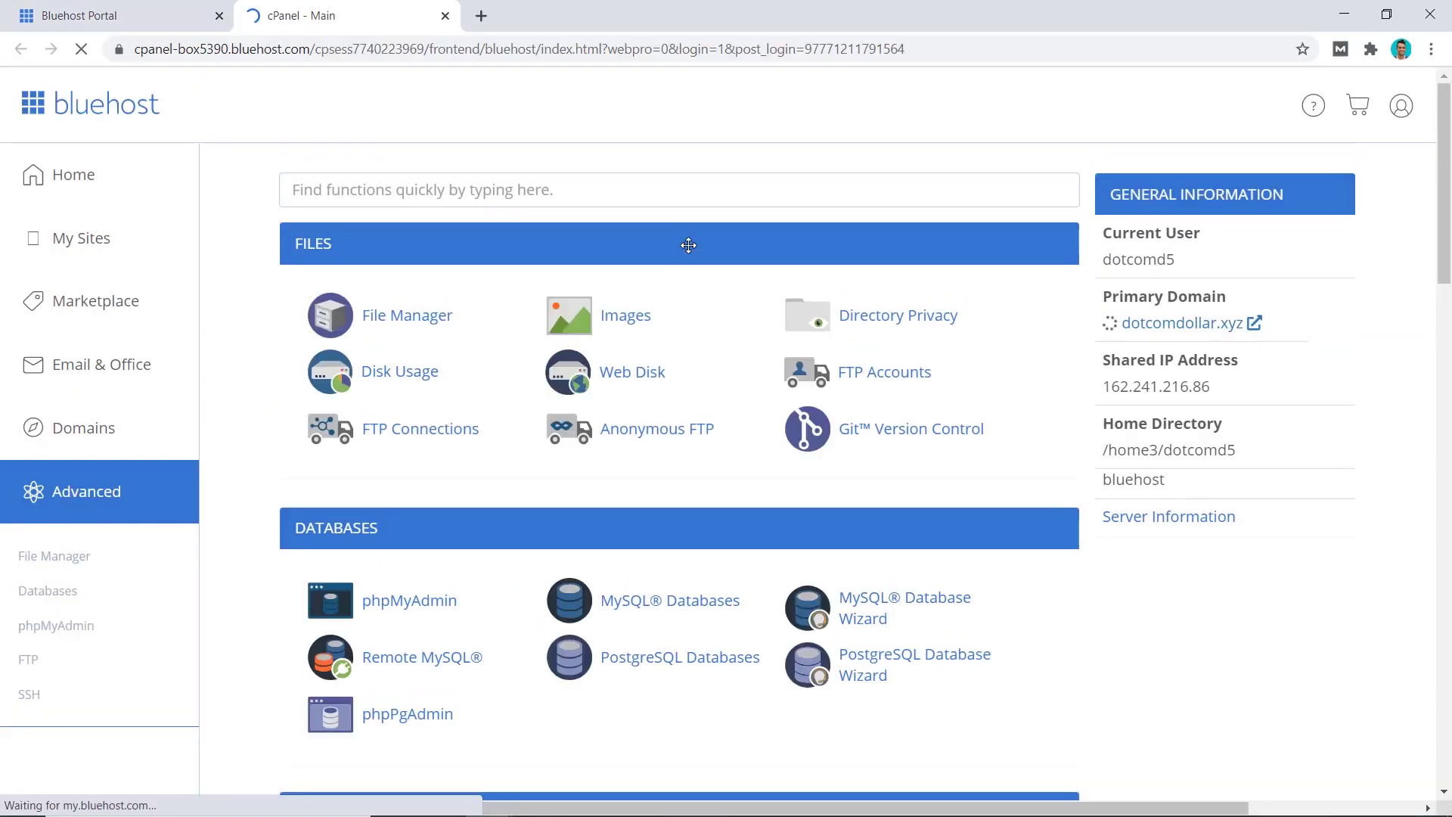
Step: Scroll up and down through the cPanel tools page for dotcomdollar.xyz
scroll(687, 243, down, 1)
scroll(688, 248, down, 4)
scroll(688, 250, down, 8)
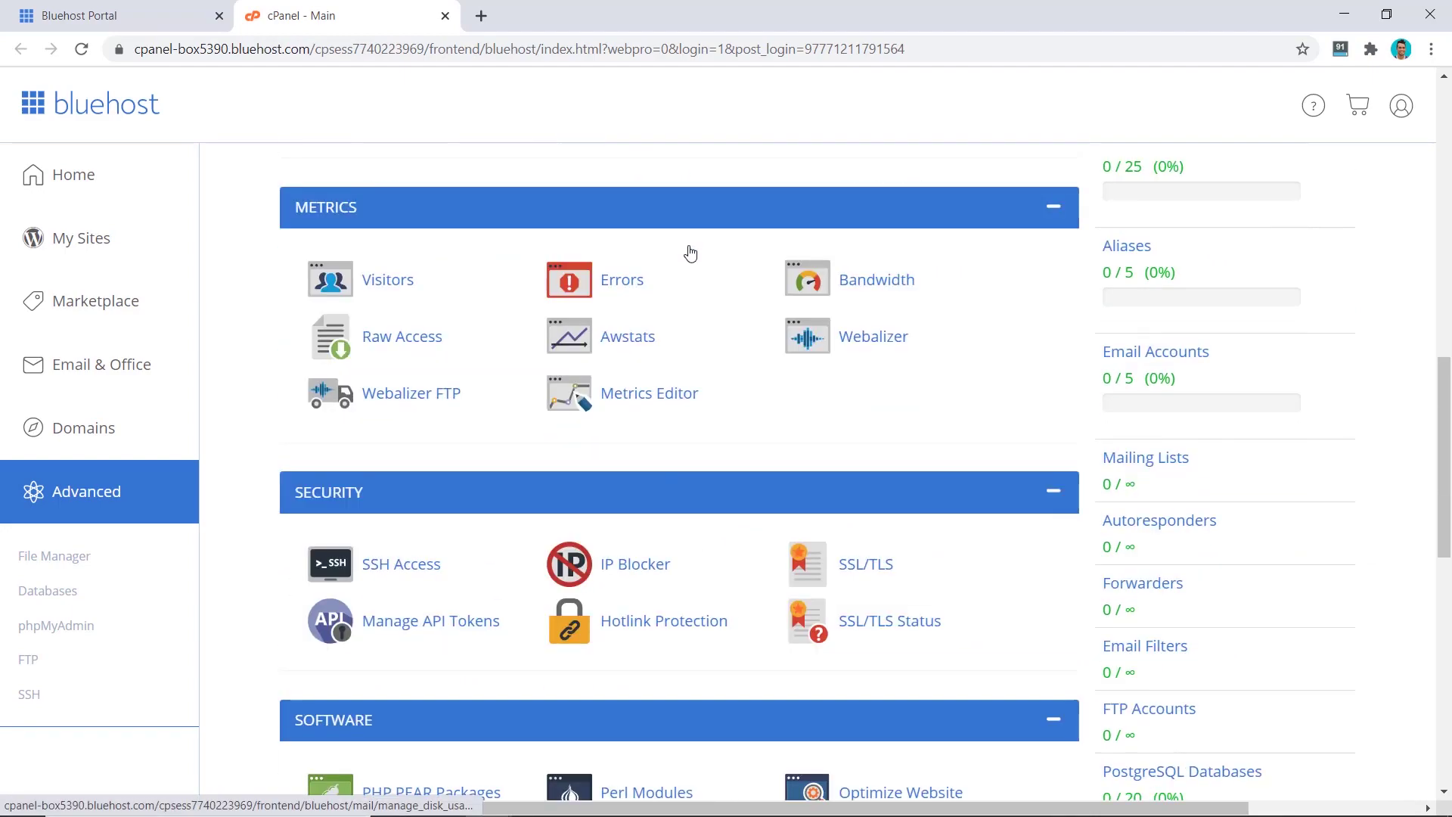
scroll(688, 250, down, 7)
scroll(688, 250, up, 4)
scroll(689, 253, up, 12)
scroll(690, 253, up, 3)
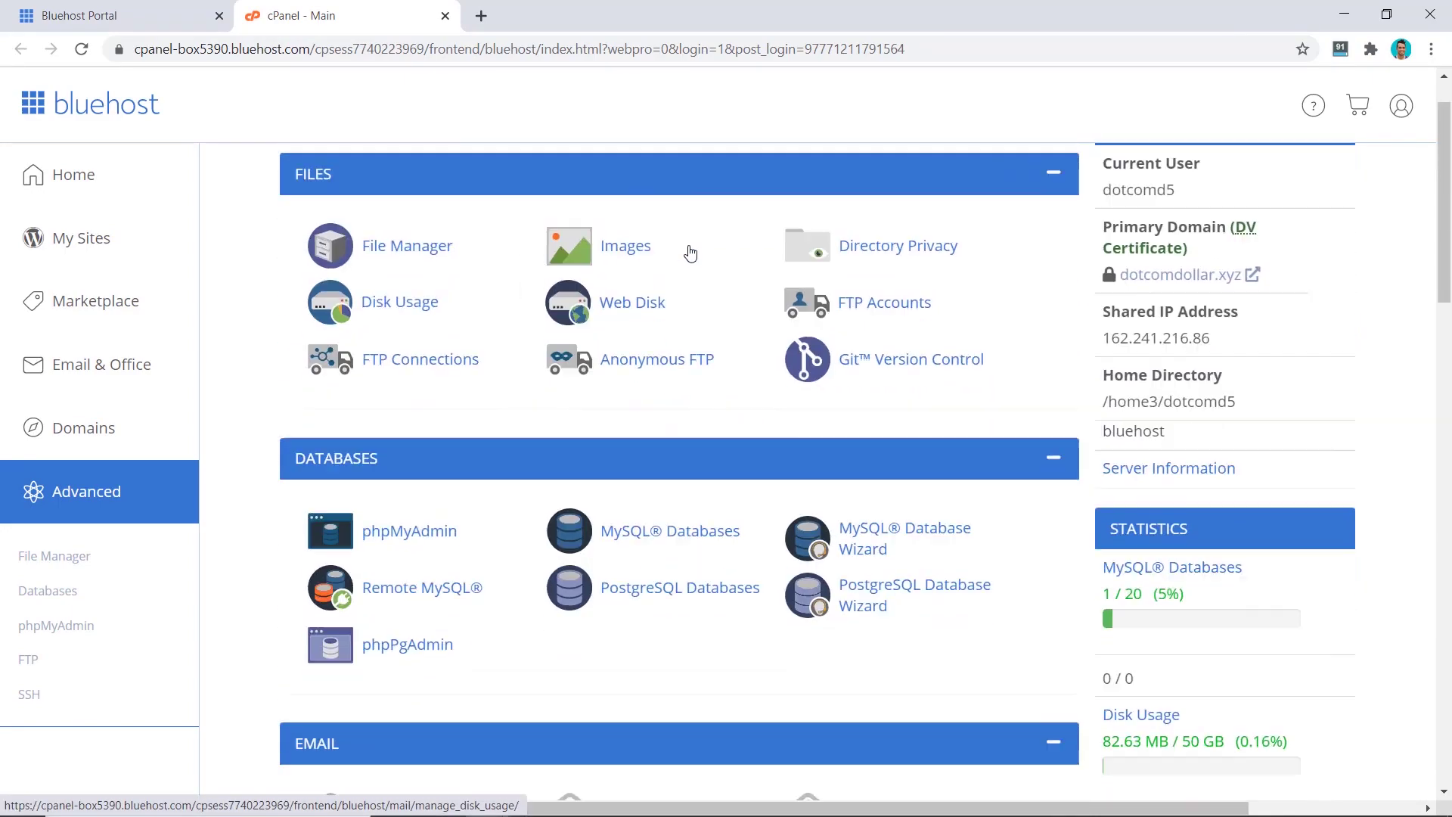
scroll(688, 256, down, 1)
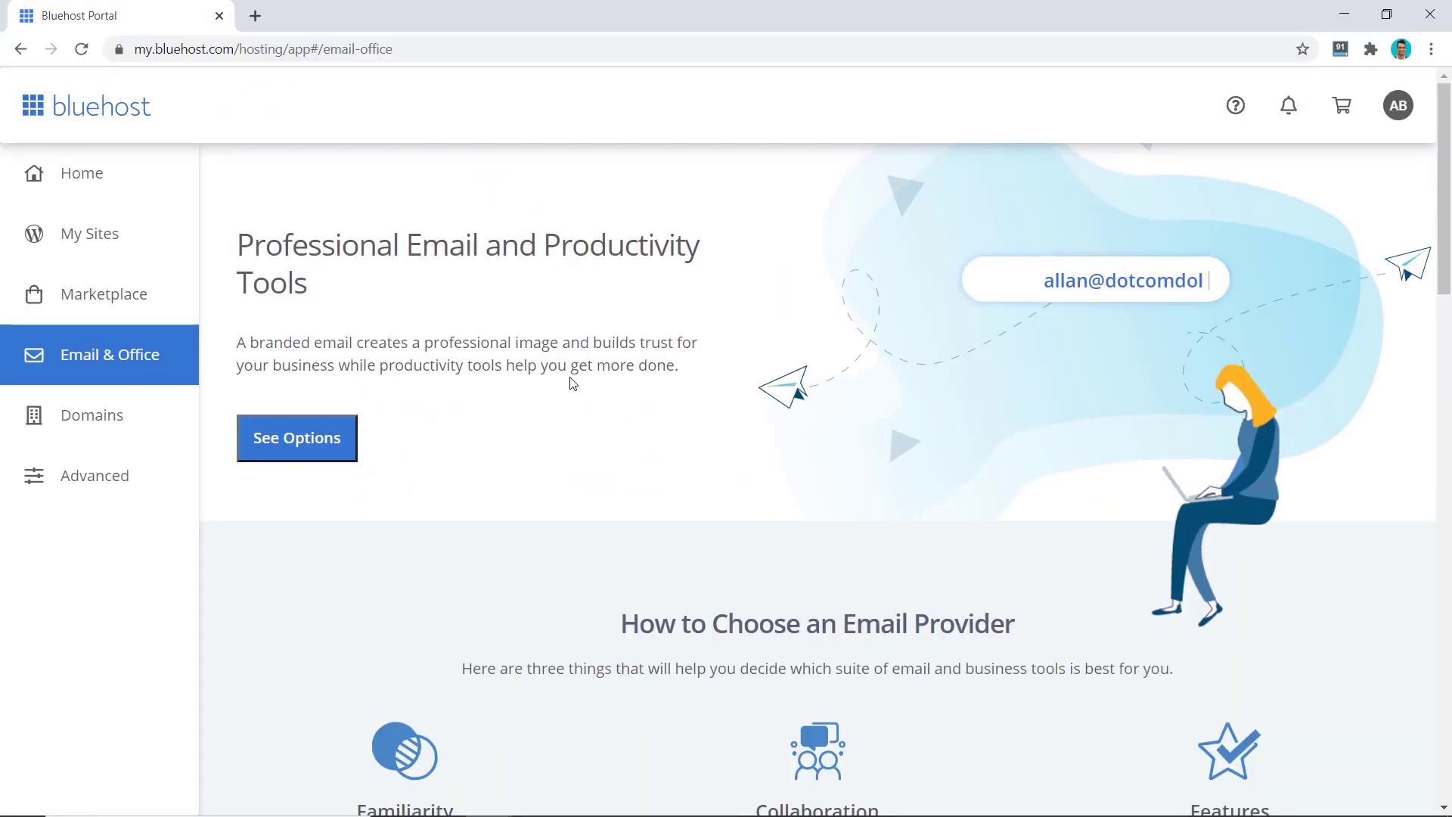
scroll(571, 380, down, 5)
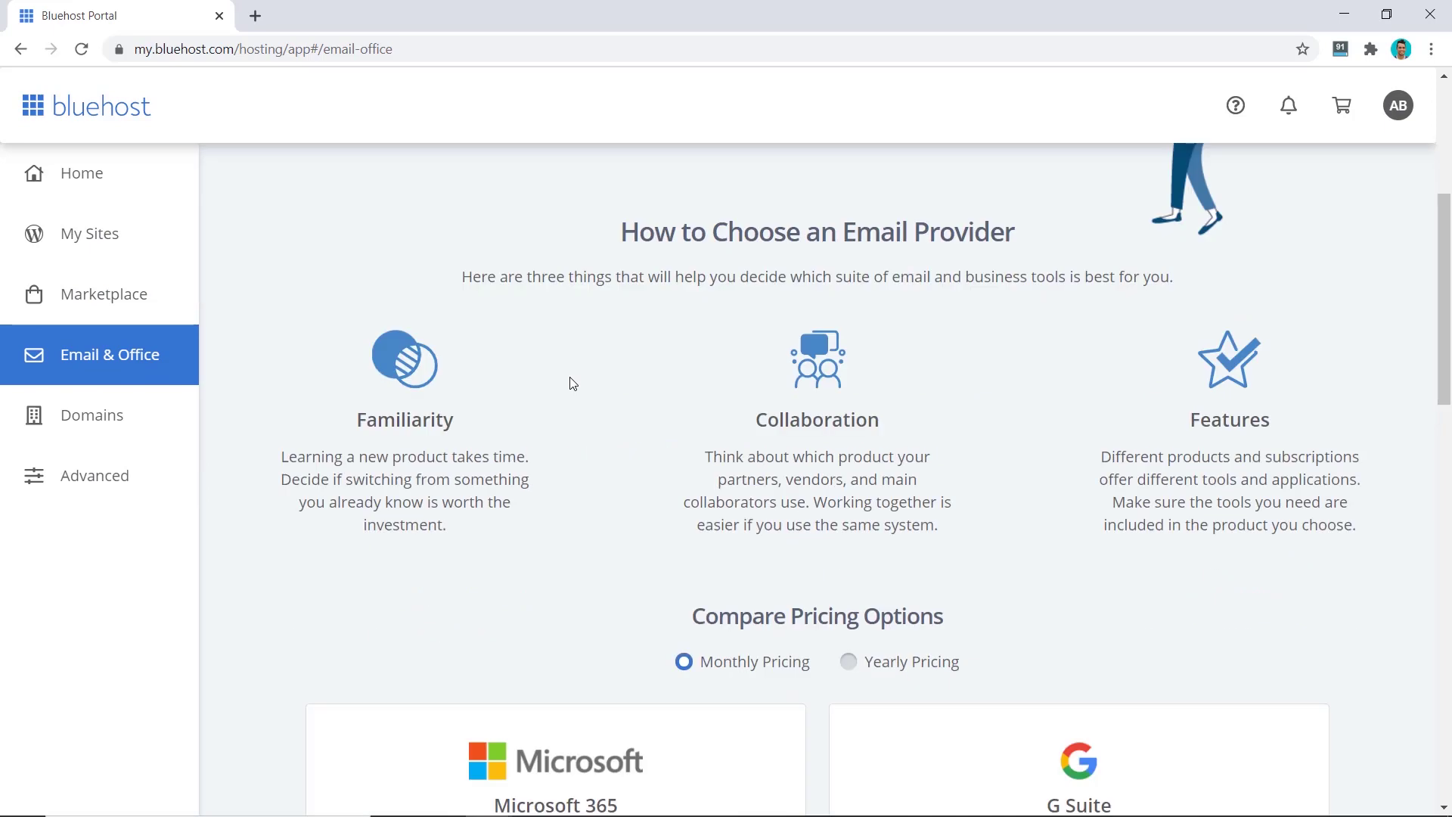
scroll(572, 382, down, 5)
scroll(570, 380, down, 2)
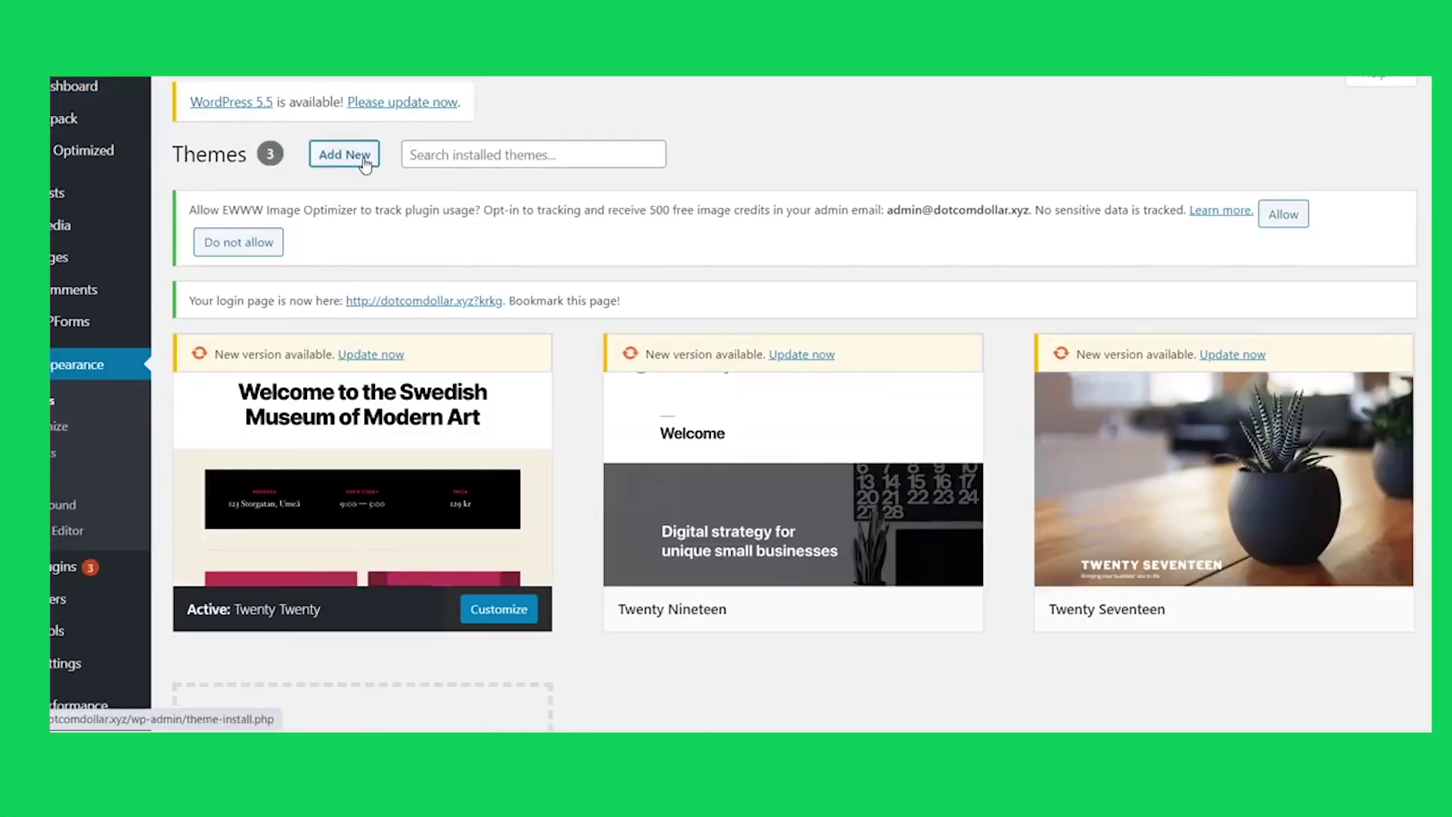
Step: Search for the Astra theme, then install and activate it
click(344, 154)
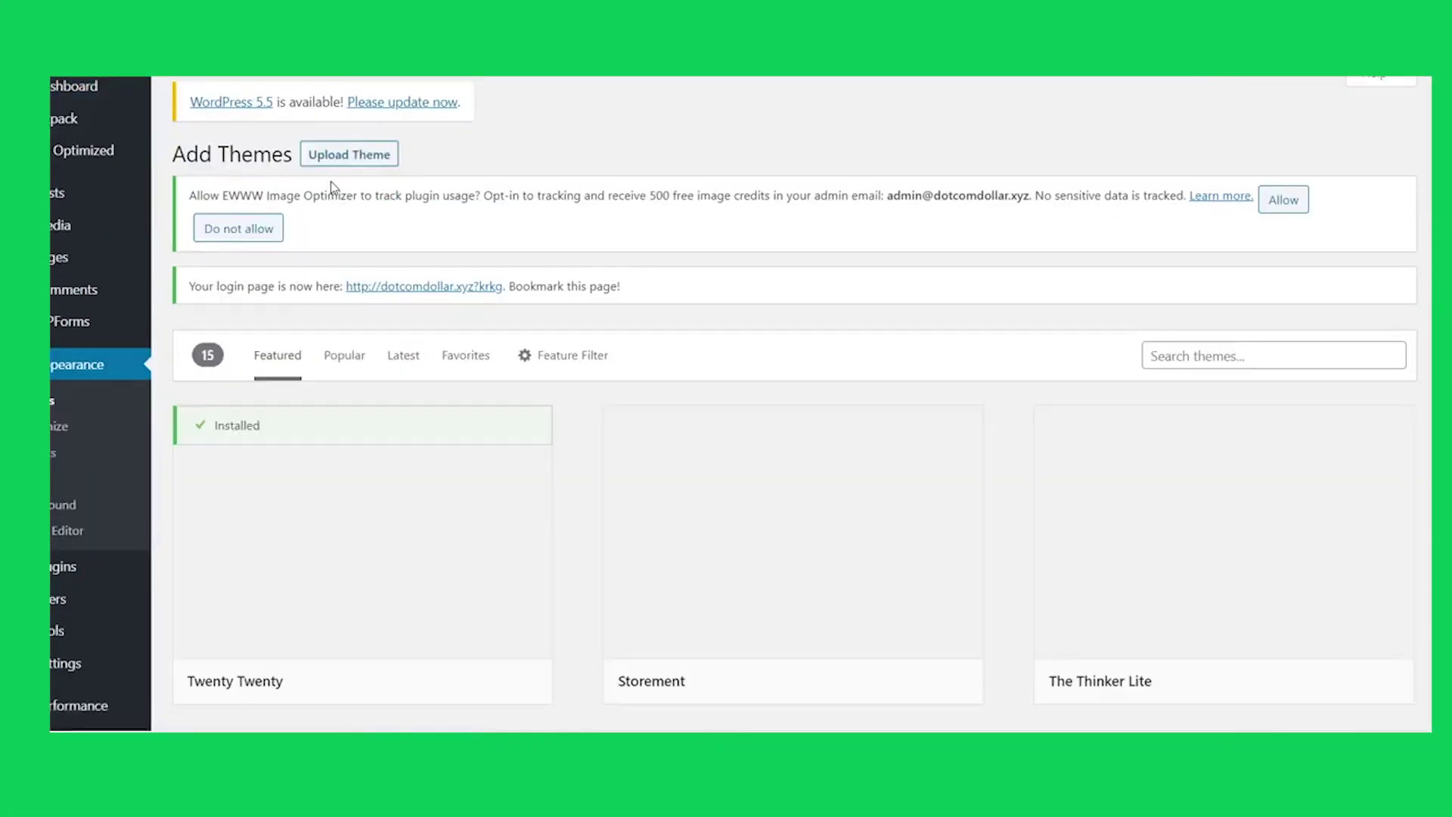
click(1173, 353)
text(astra)
click(409, 680)
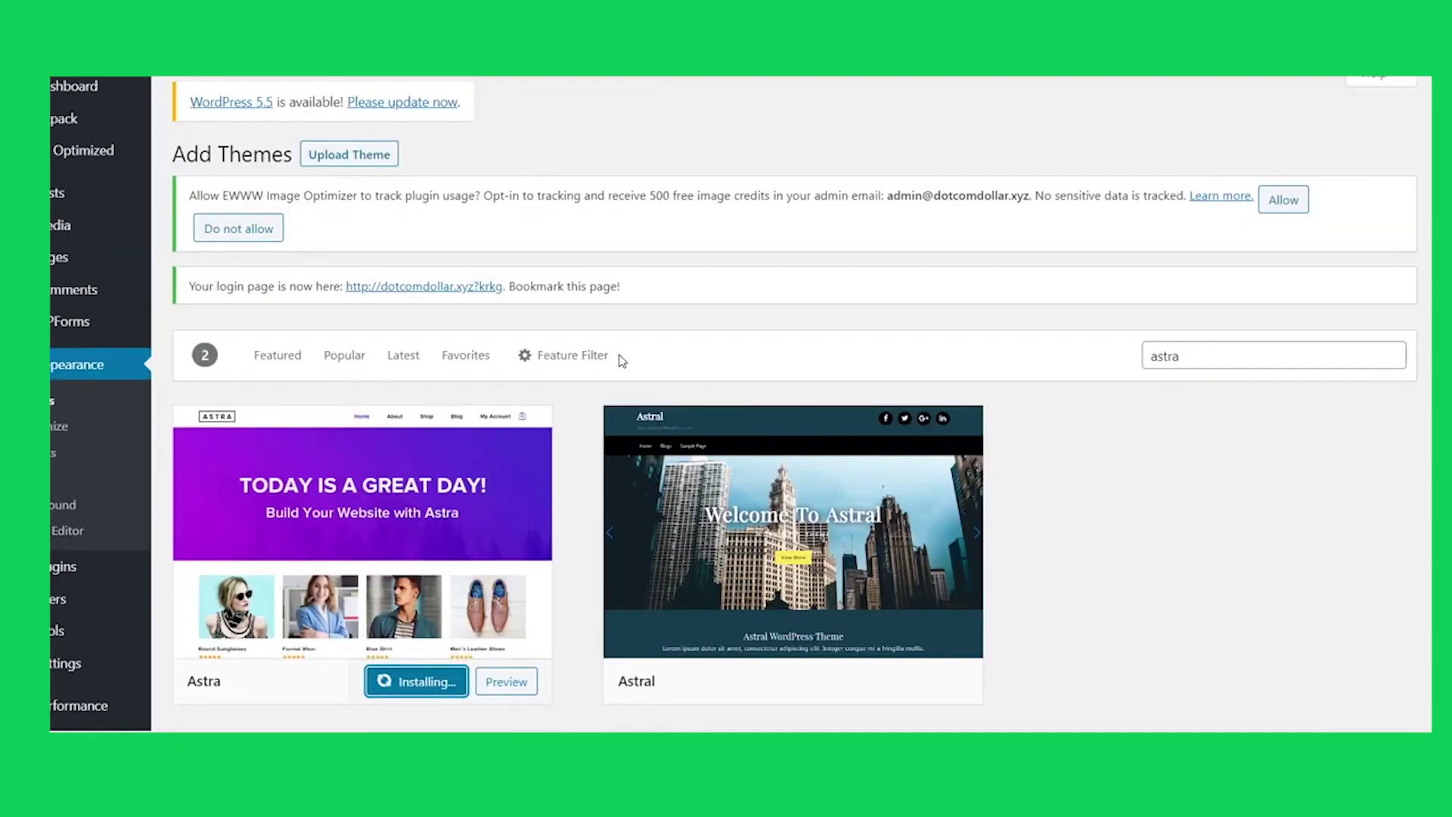
click(409, 681)
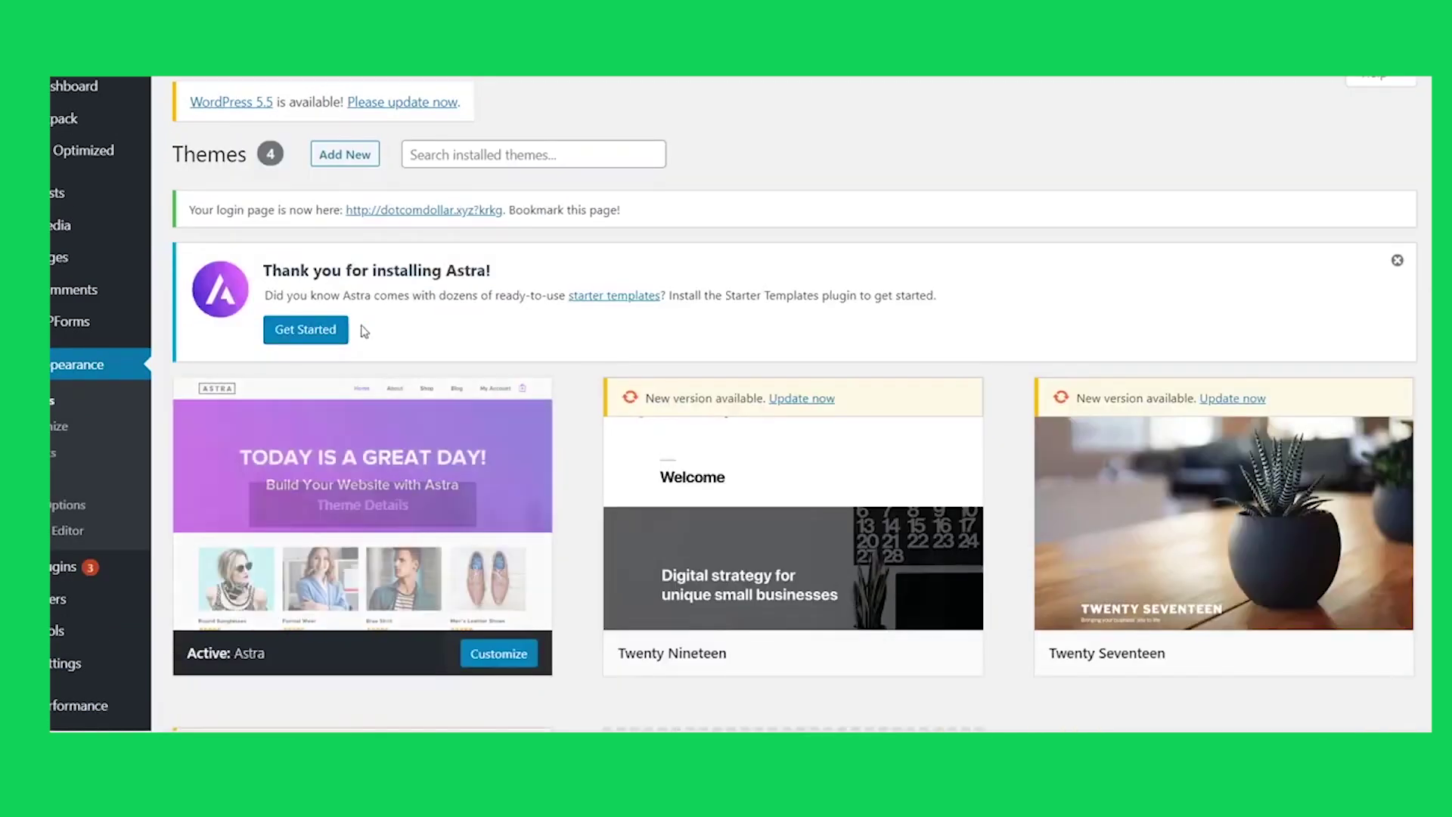
Step: Use Elementor for Astra's starter templates and install ShortPixel Image Optimizer
click(317, 329)
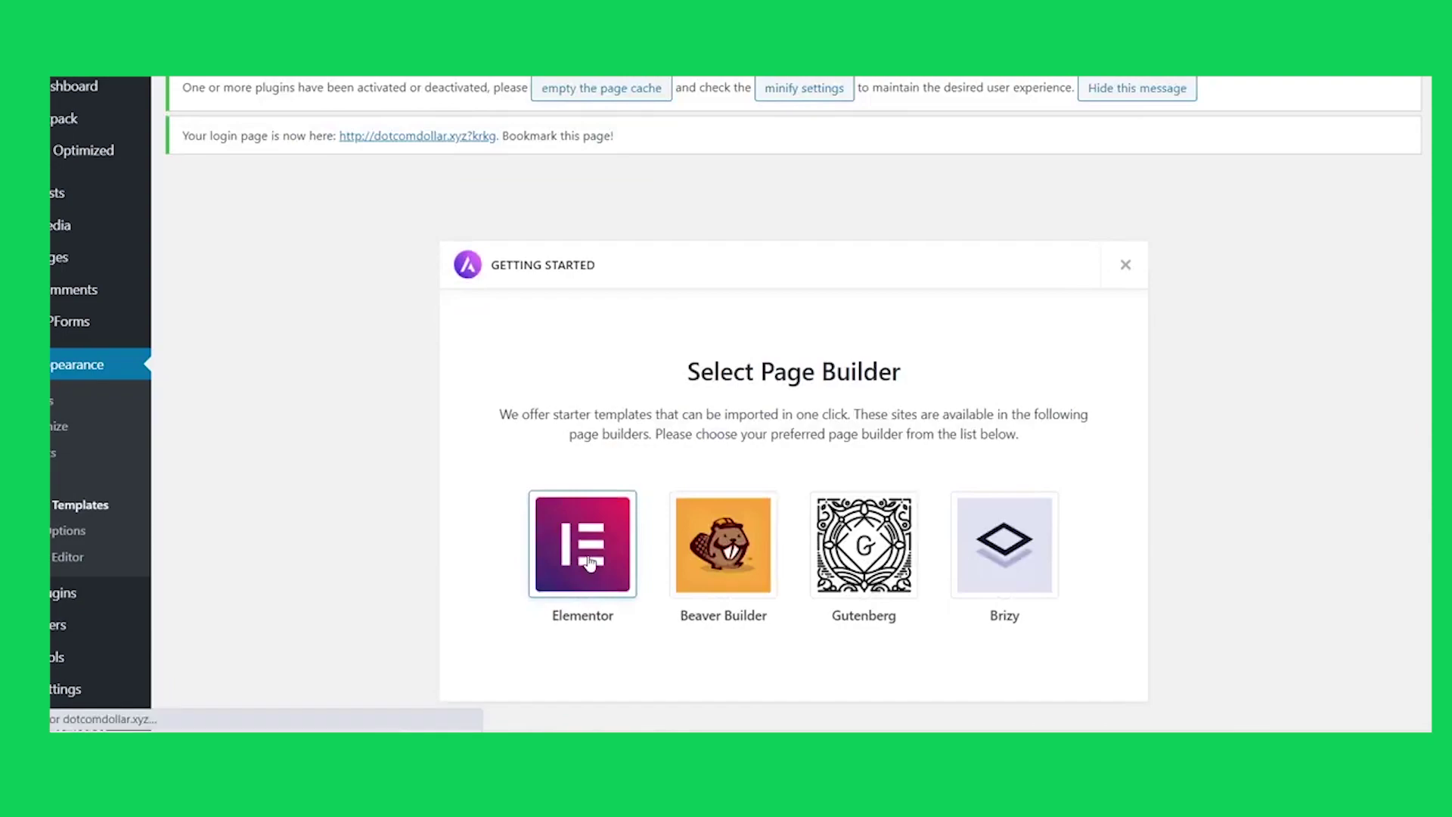
click(586, 555)
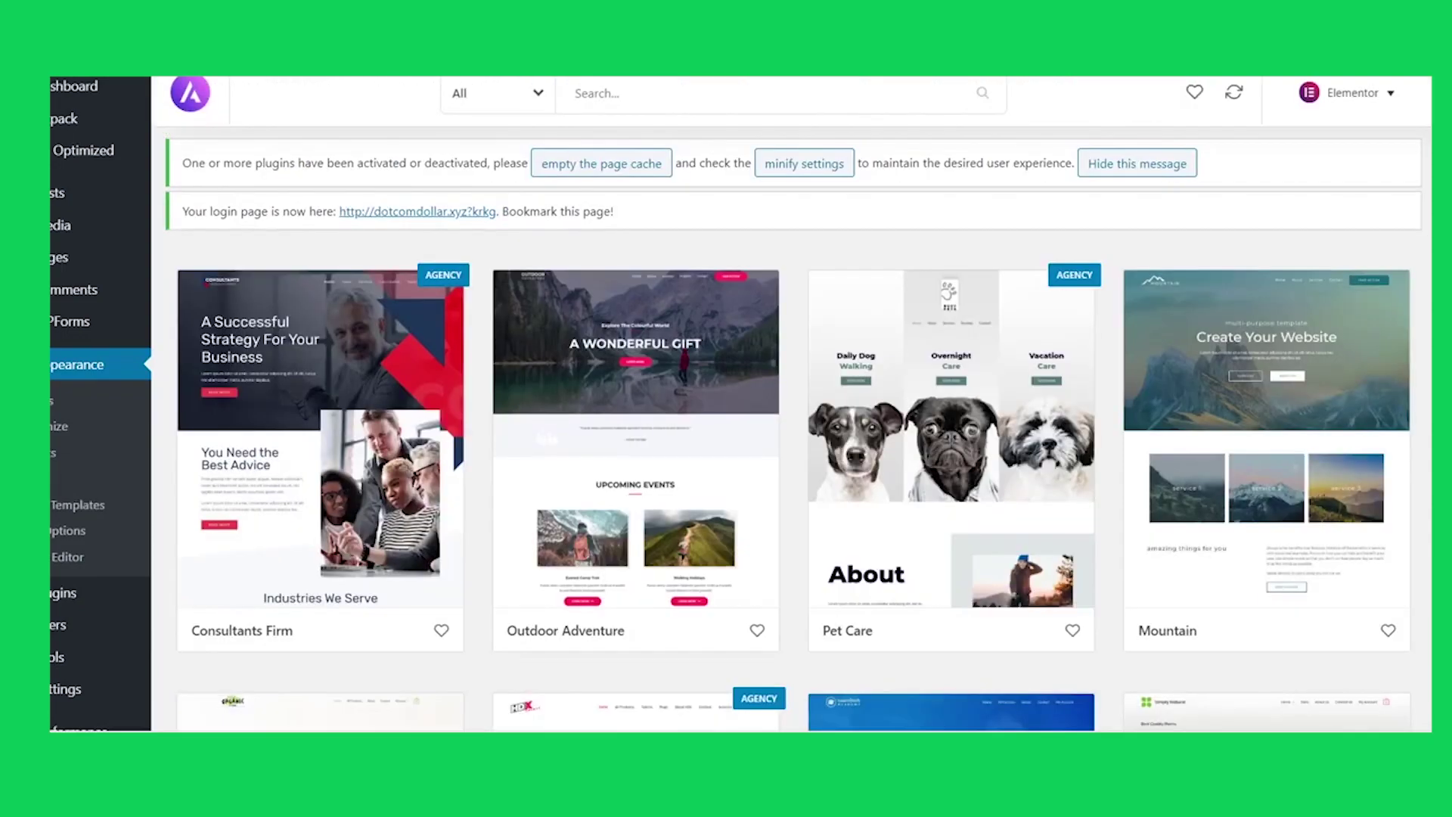
scroll(871, 470, down, 5)
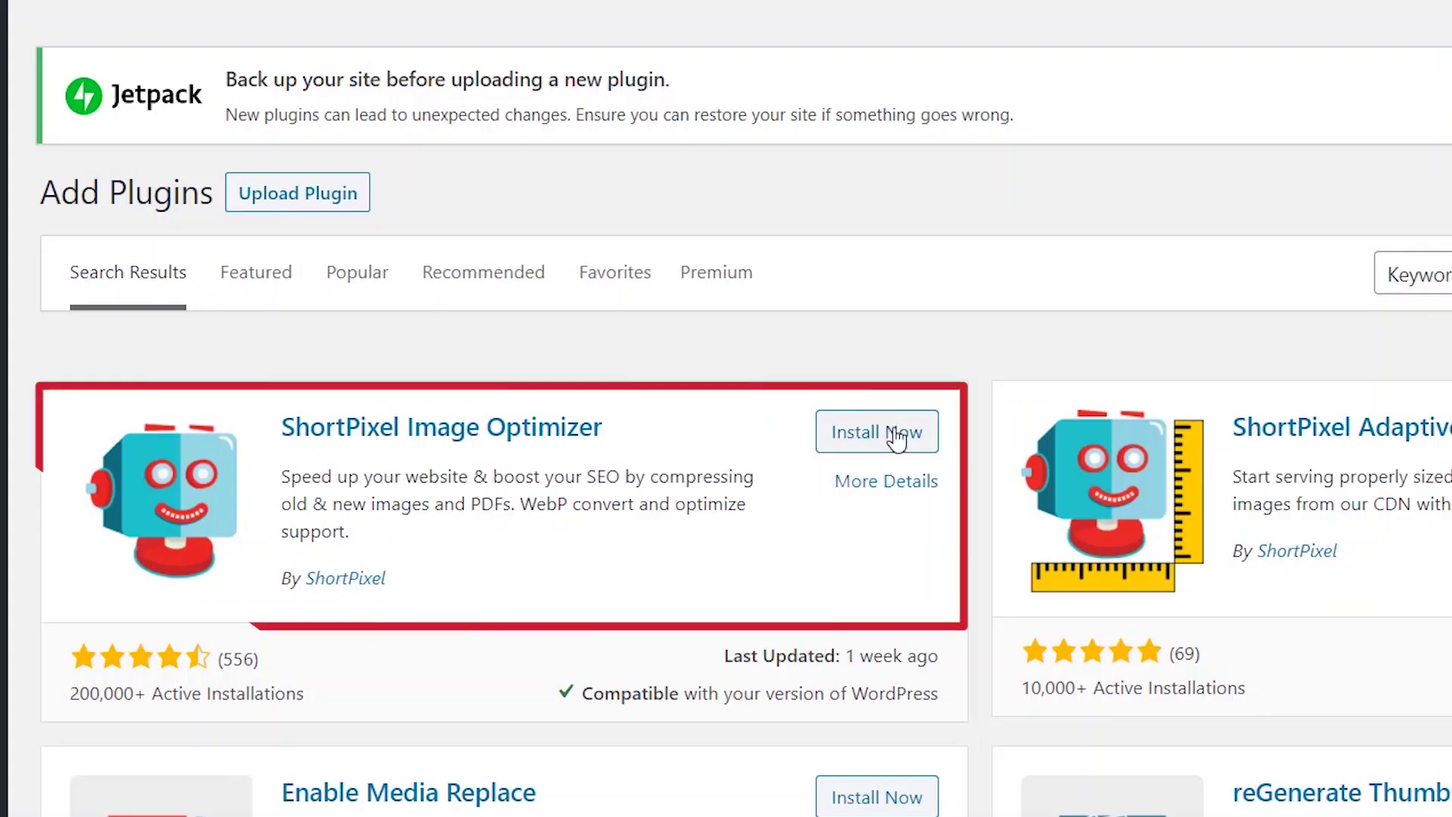
click(899, 434)
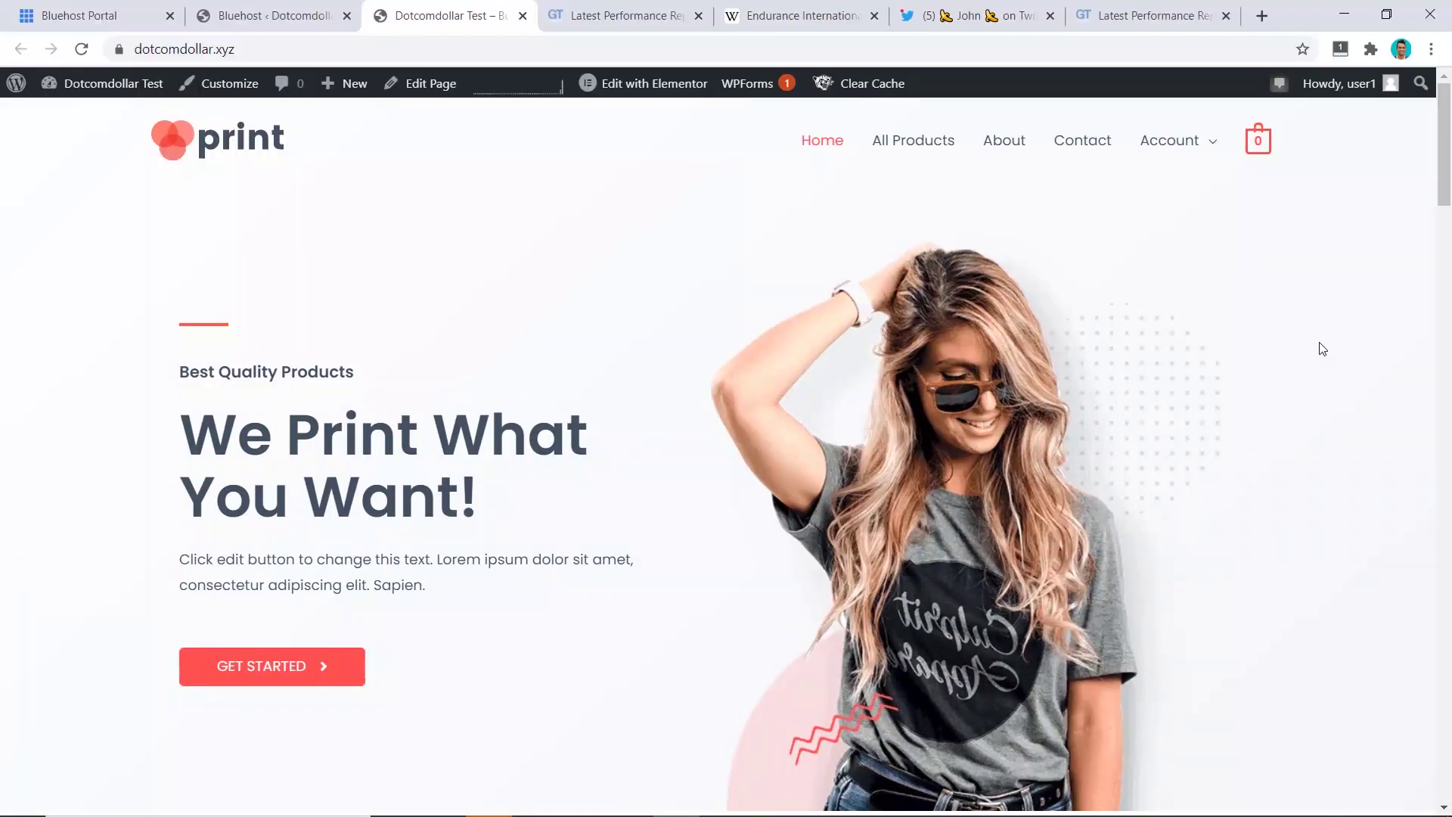
Step: Scroll down the dotcomdollar.xyz print-shop homepage to the Our Happy Clients section
scroll(1322, 349, down, 1)
scroll(1322, 349, down, 2)
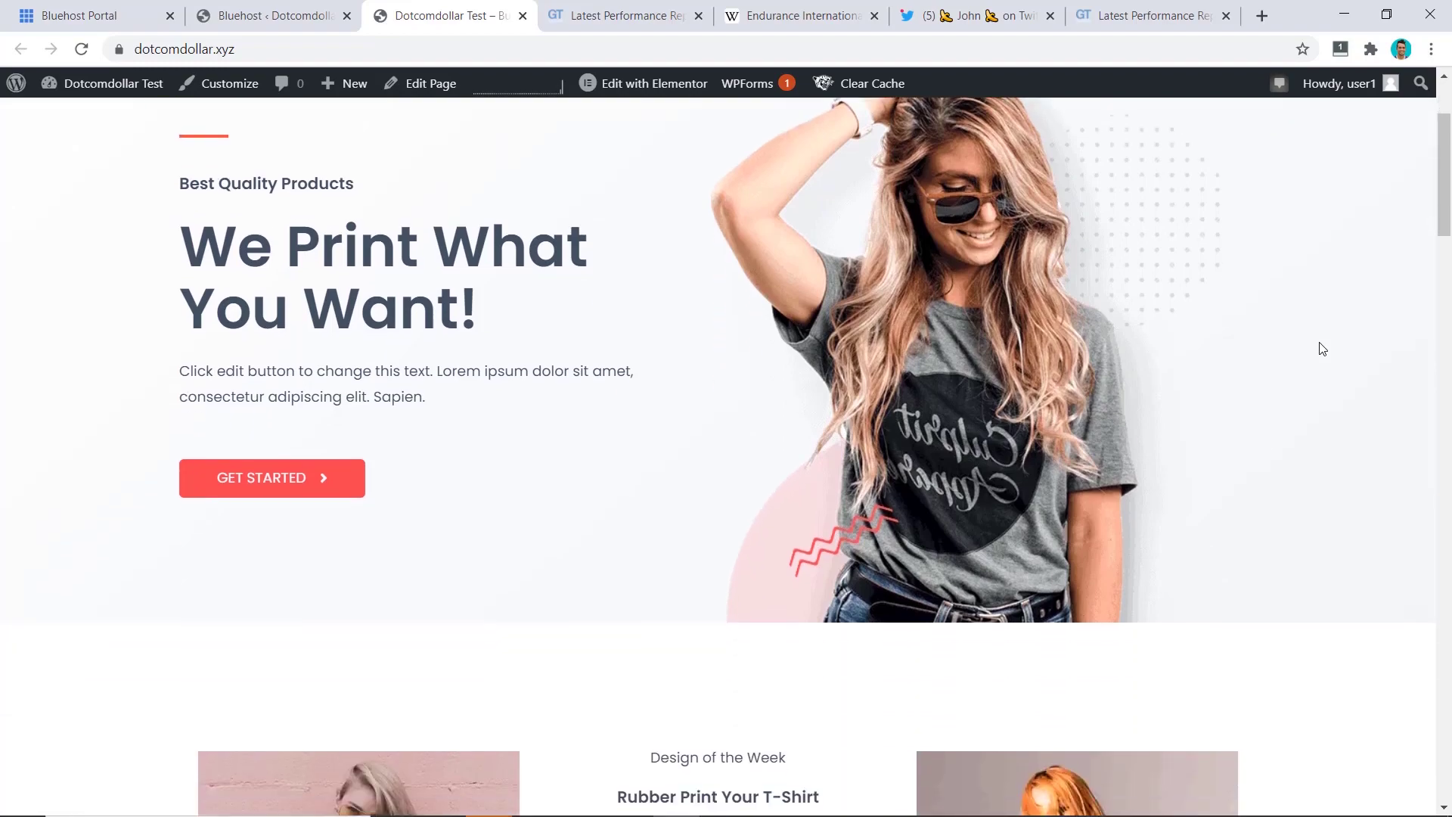
scroll(1322, 348, down, 1)
scroll(1322, 348, down, 2)
scroll(1322, 349, down, 2)
scroll(1322, 349, down, 2)
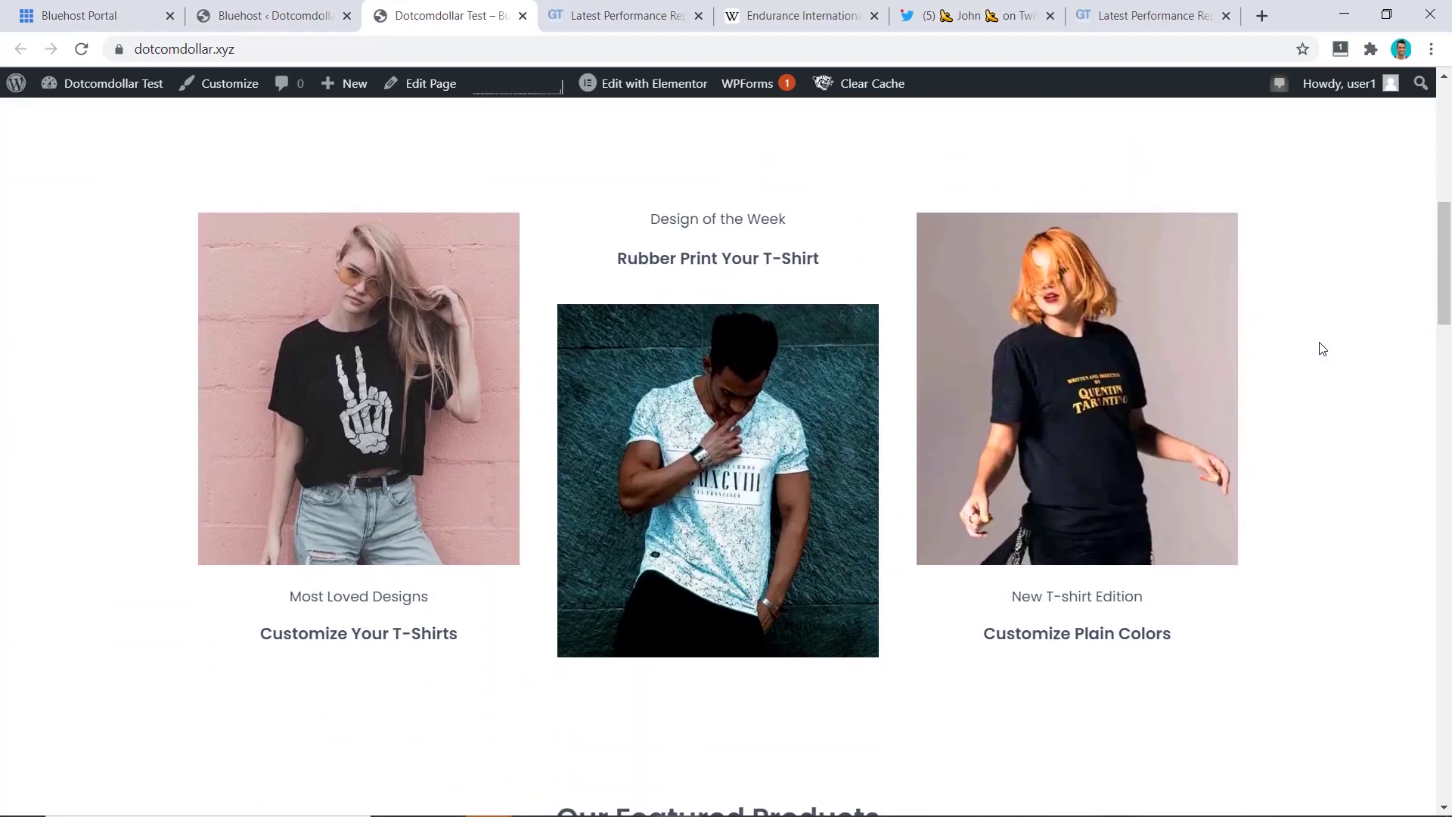
scroll(1322, 349, down, 3)
scroll(1322, 349, down, 2)
scroll(1322, 348, down, 4)
scroll(1322, 349, down, 3)
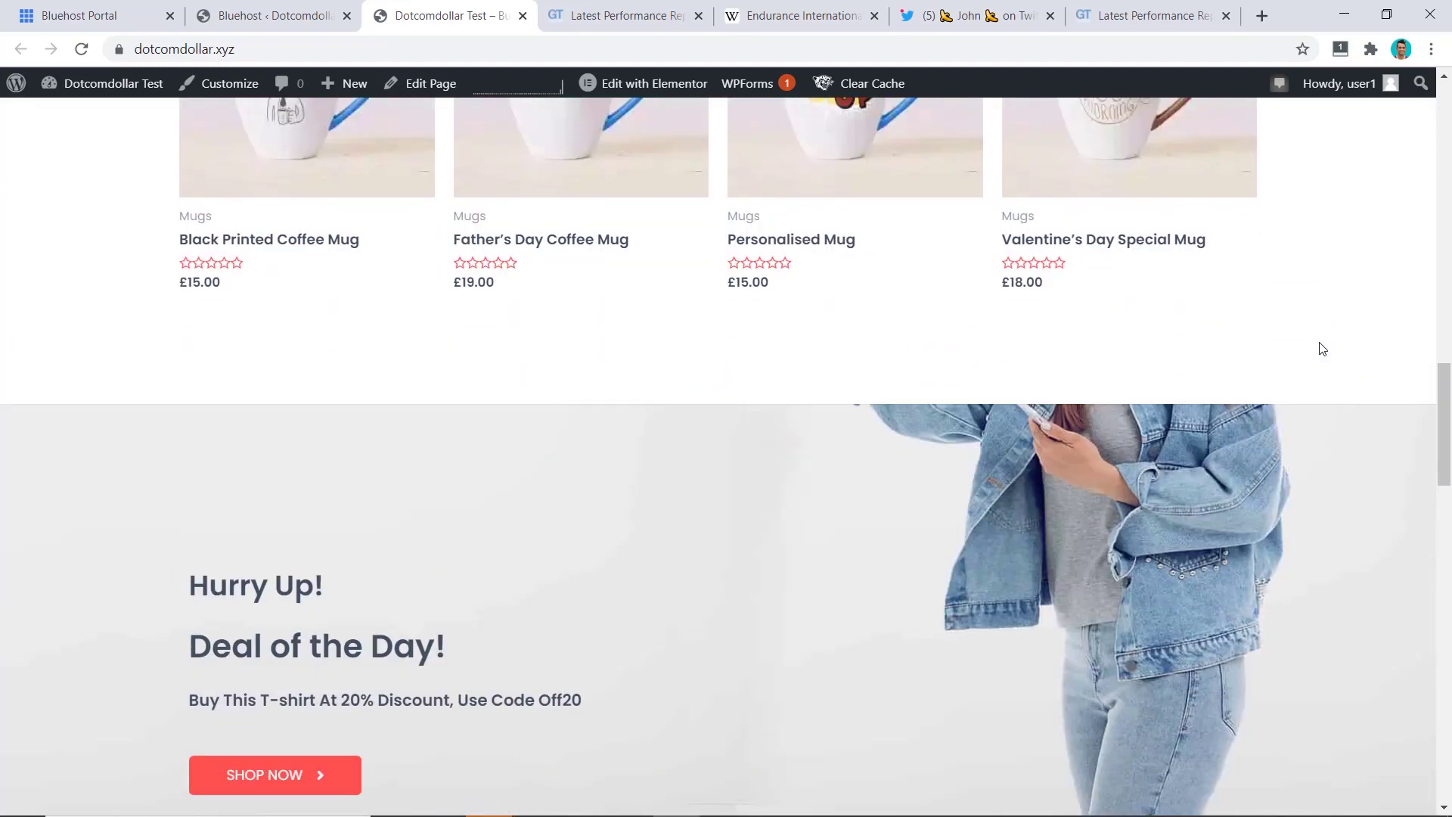
scroll(1322, 349, down, 2)
scroll(1322, 349, down, 5)
scroll(1319, 344, down, 4)
scroll(1319, 344, down, 5)
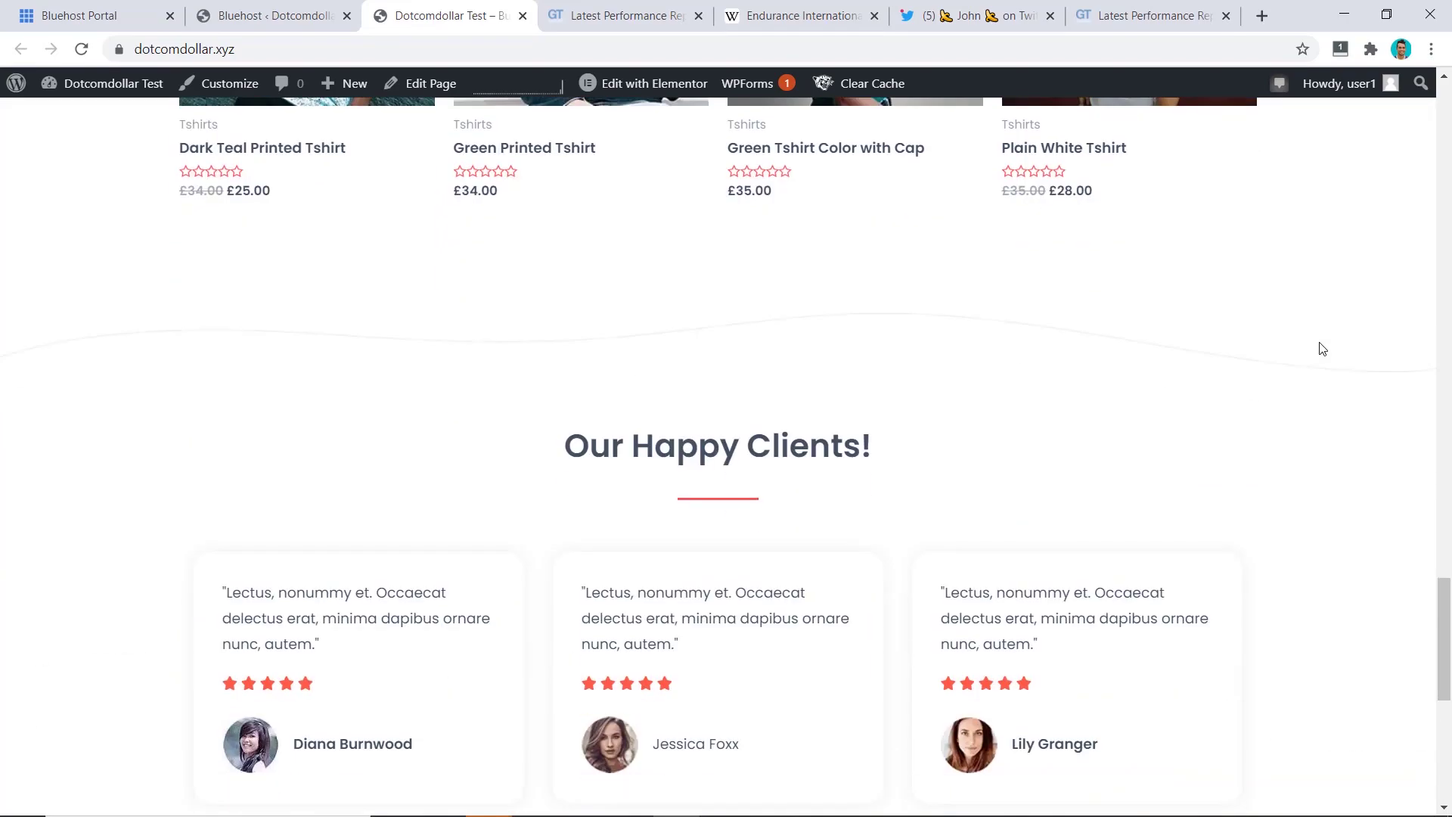
scroll(1320, 344, down, 1)
scroll(1331, 378, down, 2)
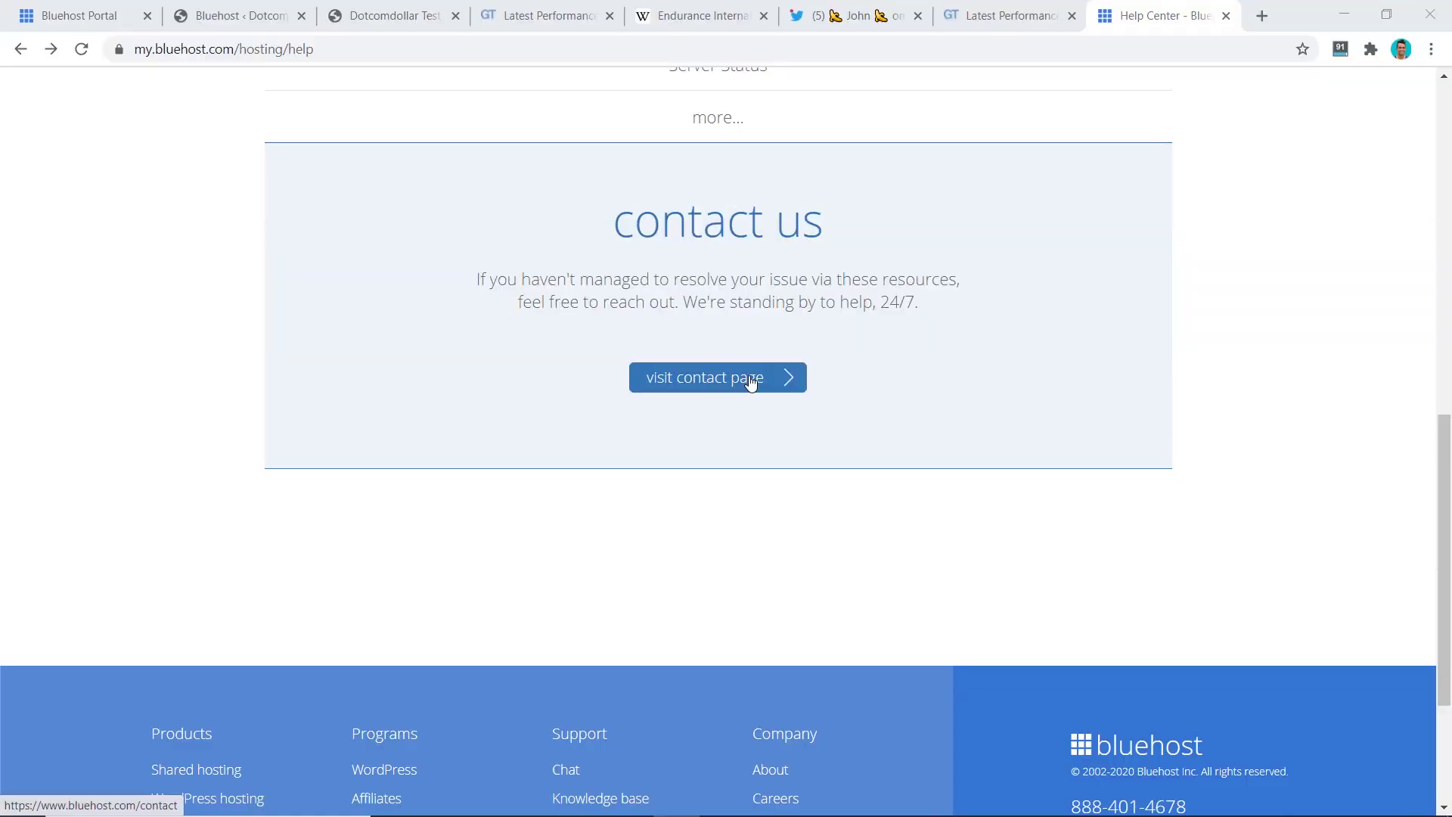
Step: Go from the Help Center to the Bluehost contact page
click(751, 384)
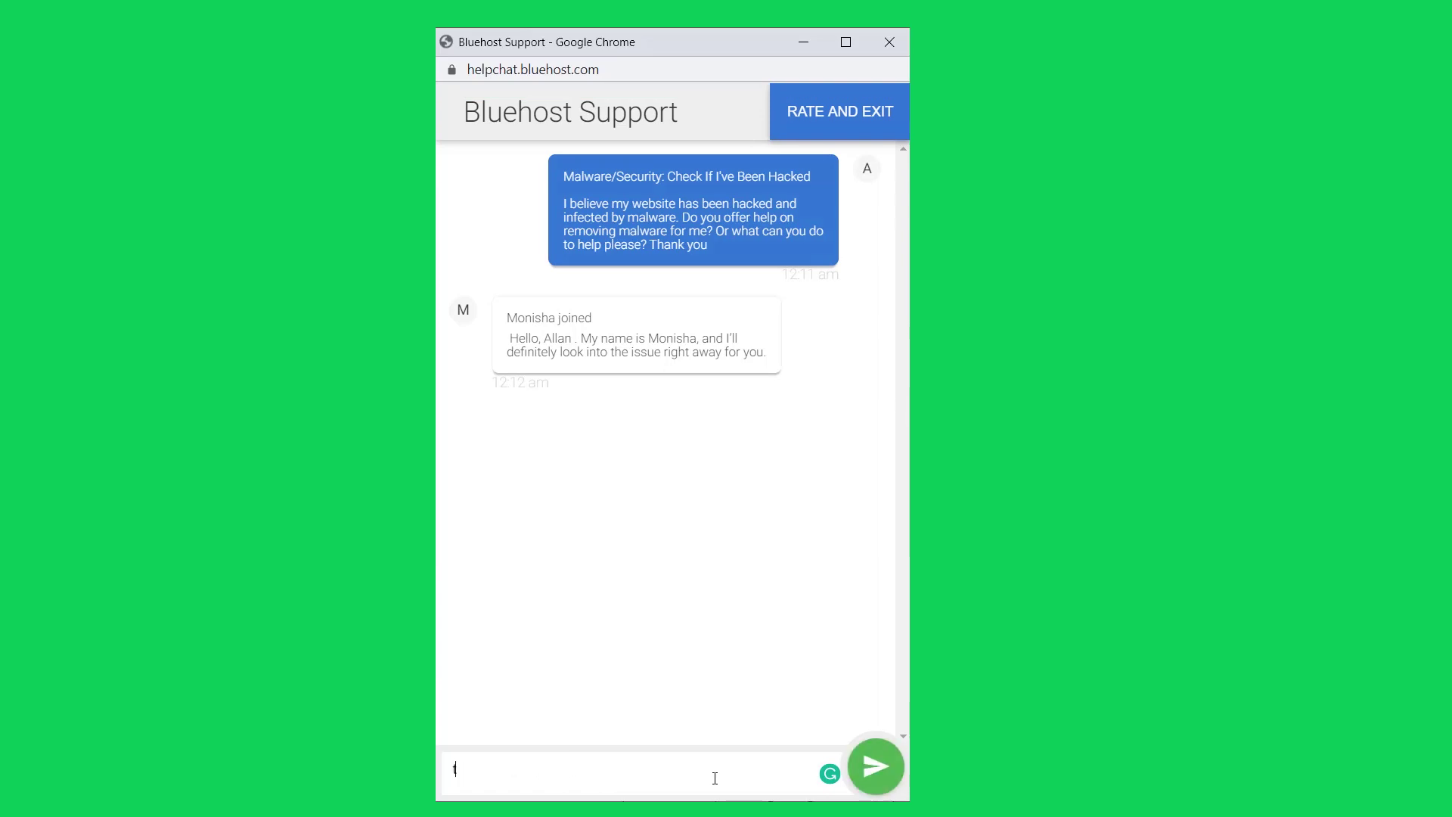
Step: Send 'thank you' to the agent in the malware support chat
text(hank you)
key(Return)
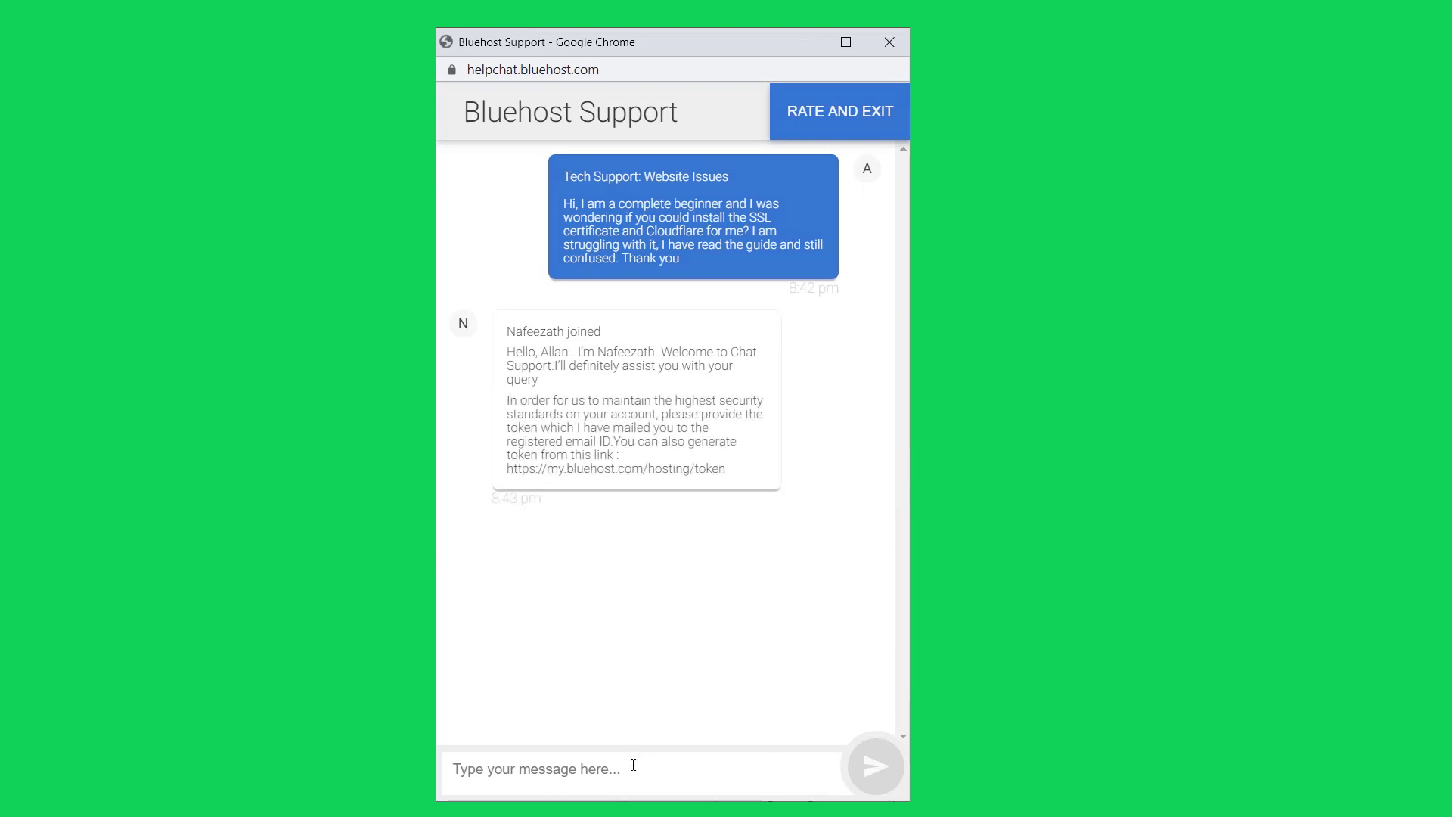
Step: Send the agent 'okay still waiting for token' in the support chat
click(634, 765)
text(okay still waiting for token)
key(Return)
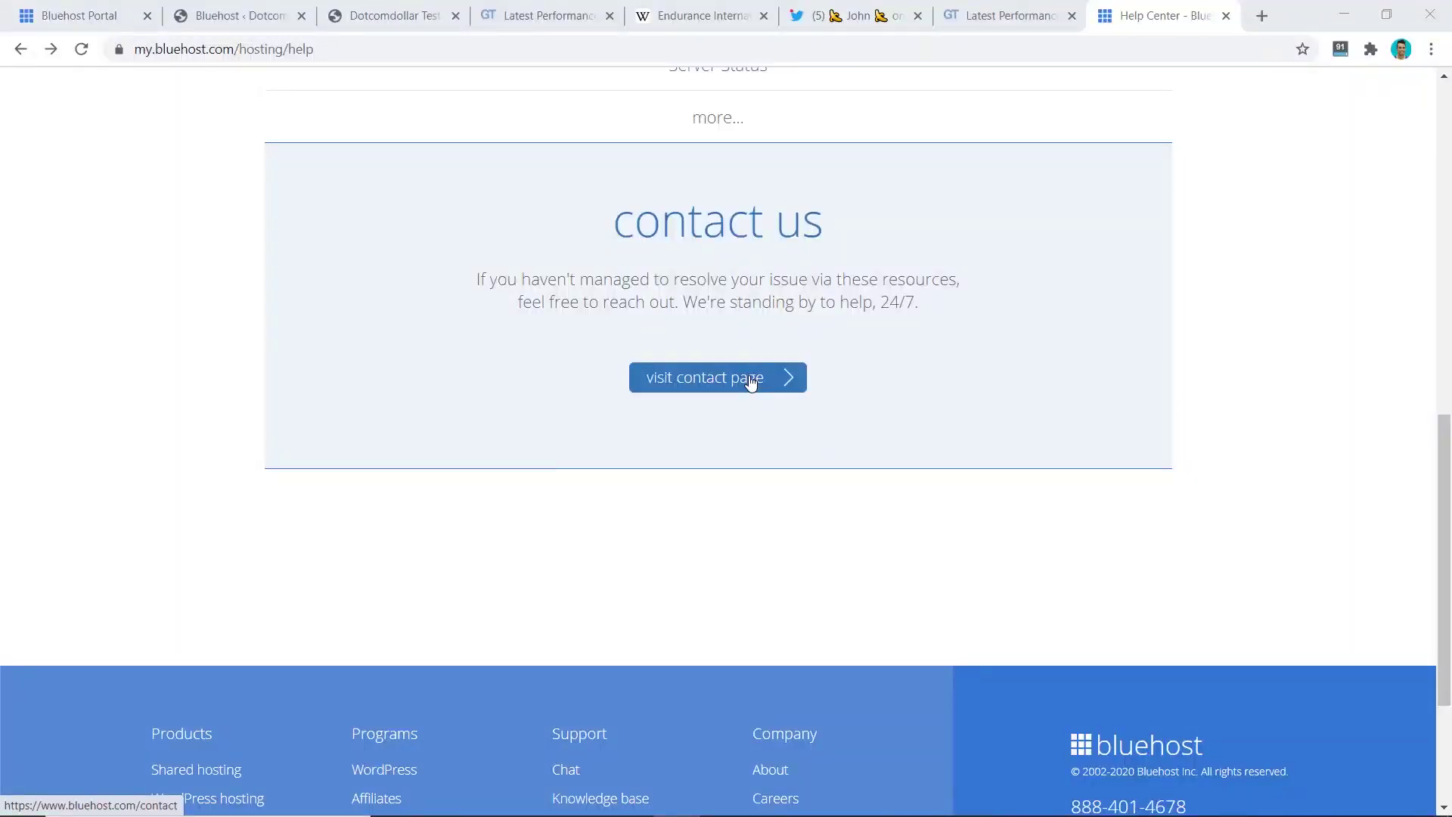
click(750, 381)
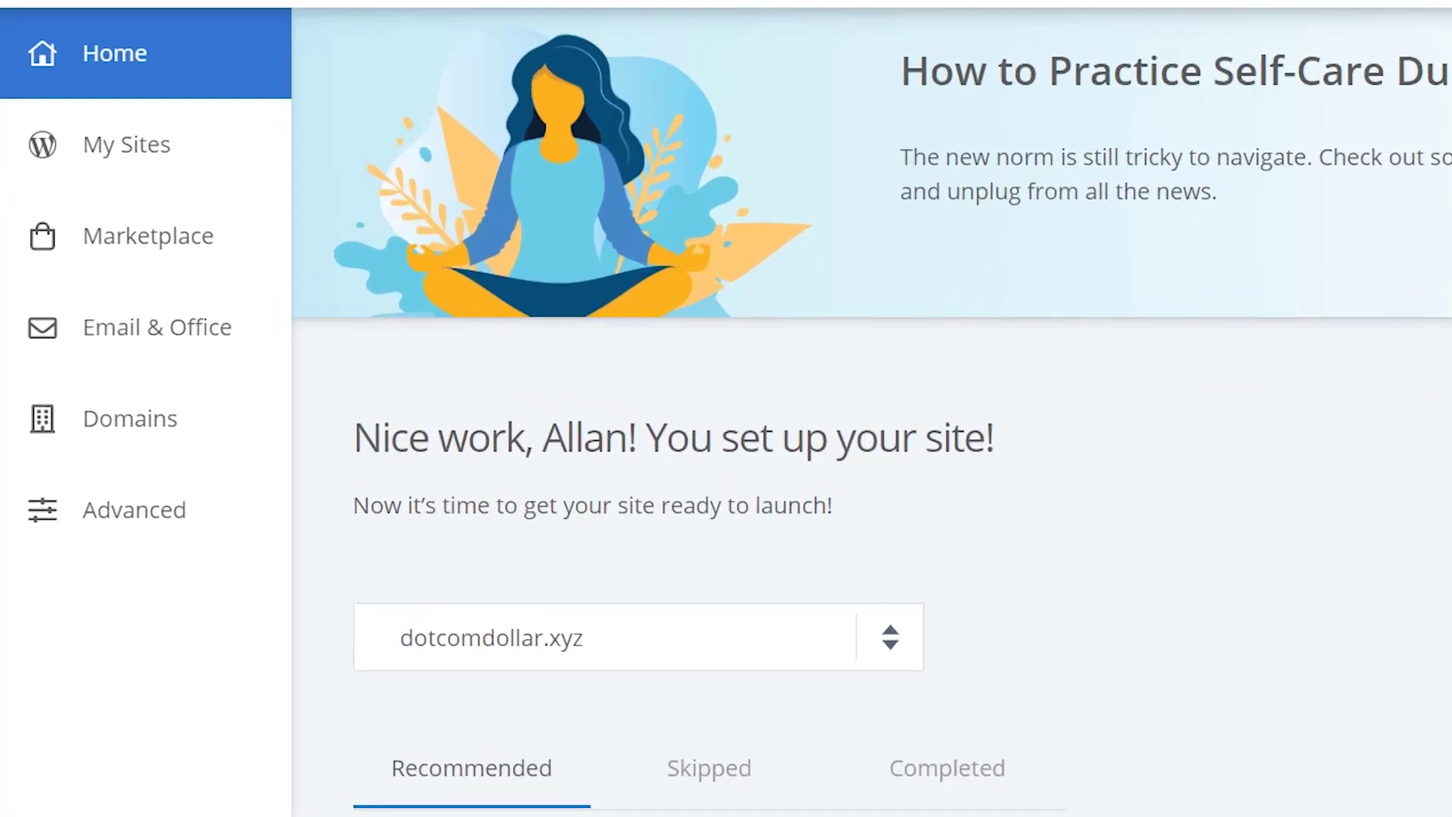
Step: Scroll down the portal home's site launch checklist for dotcomdollar.xyz
scroll(725, 409, down, 3)
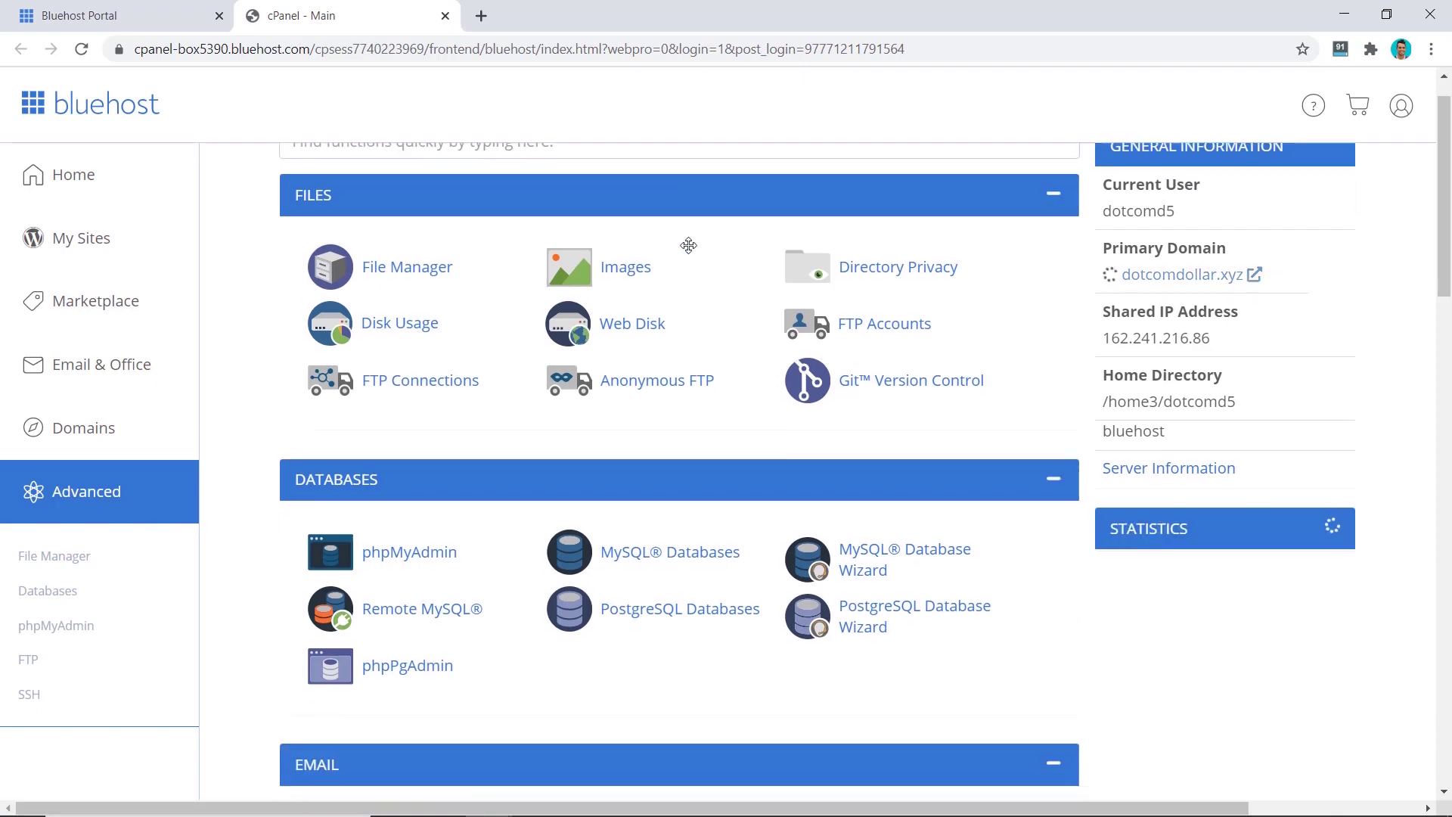
Step: Scroll through cPanel's Files, Databases, Email and security tool sections
scroll(688, 245, down, 4)
scroll(689, 249, down, 6)
scroll(690, 251, down, 5)
scroll(688, 249, down, 4)
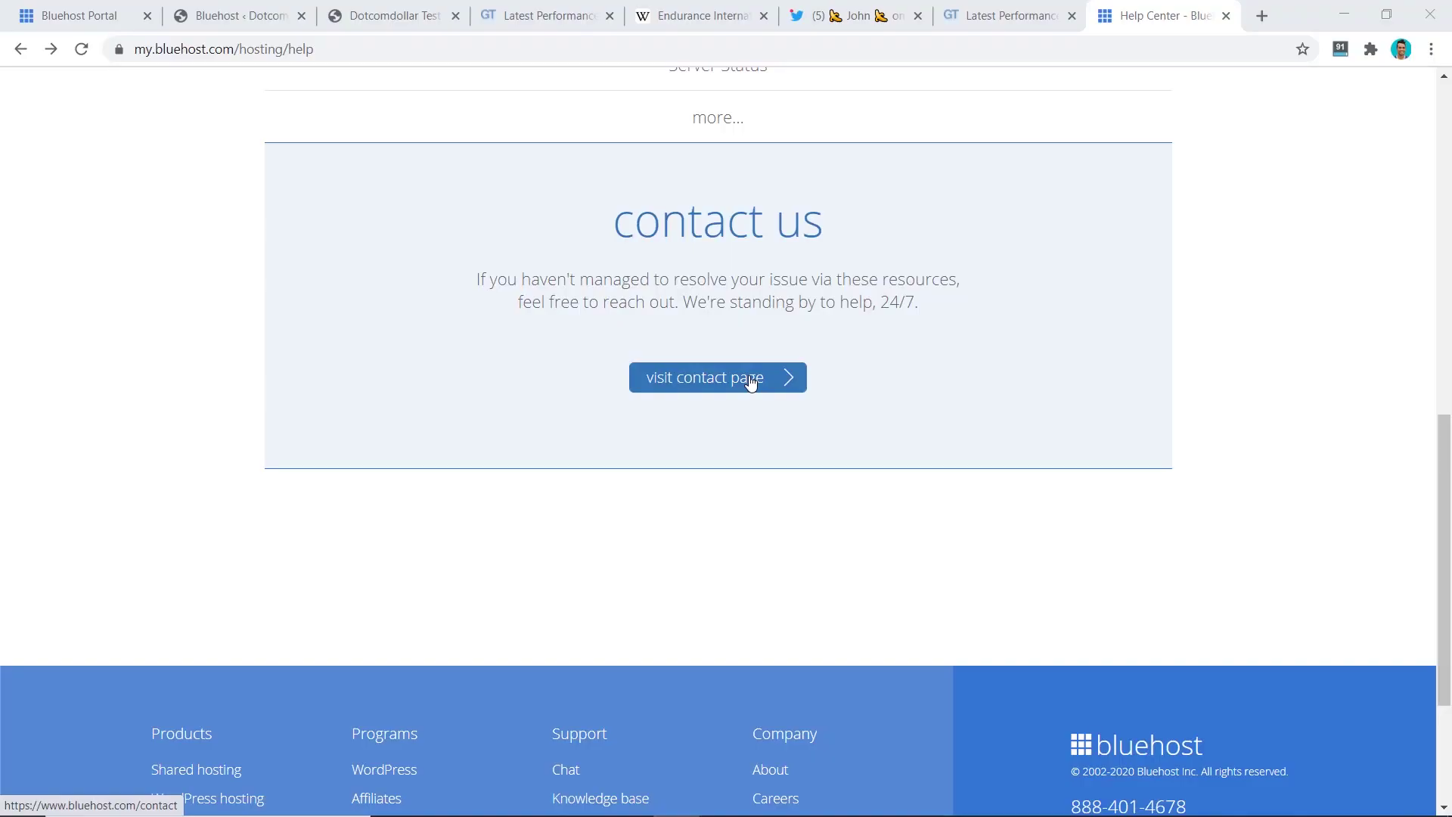
Step: Open Bluehost's Get in Touch contact page from the Help Center
click(751, 383)
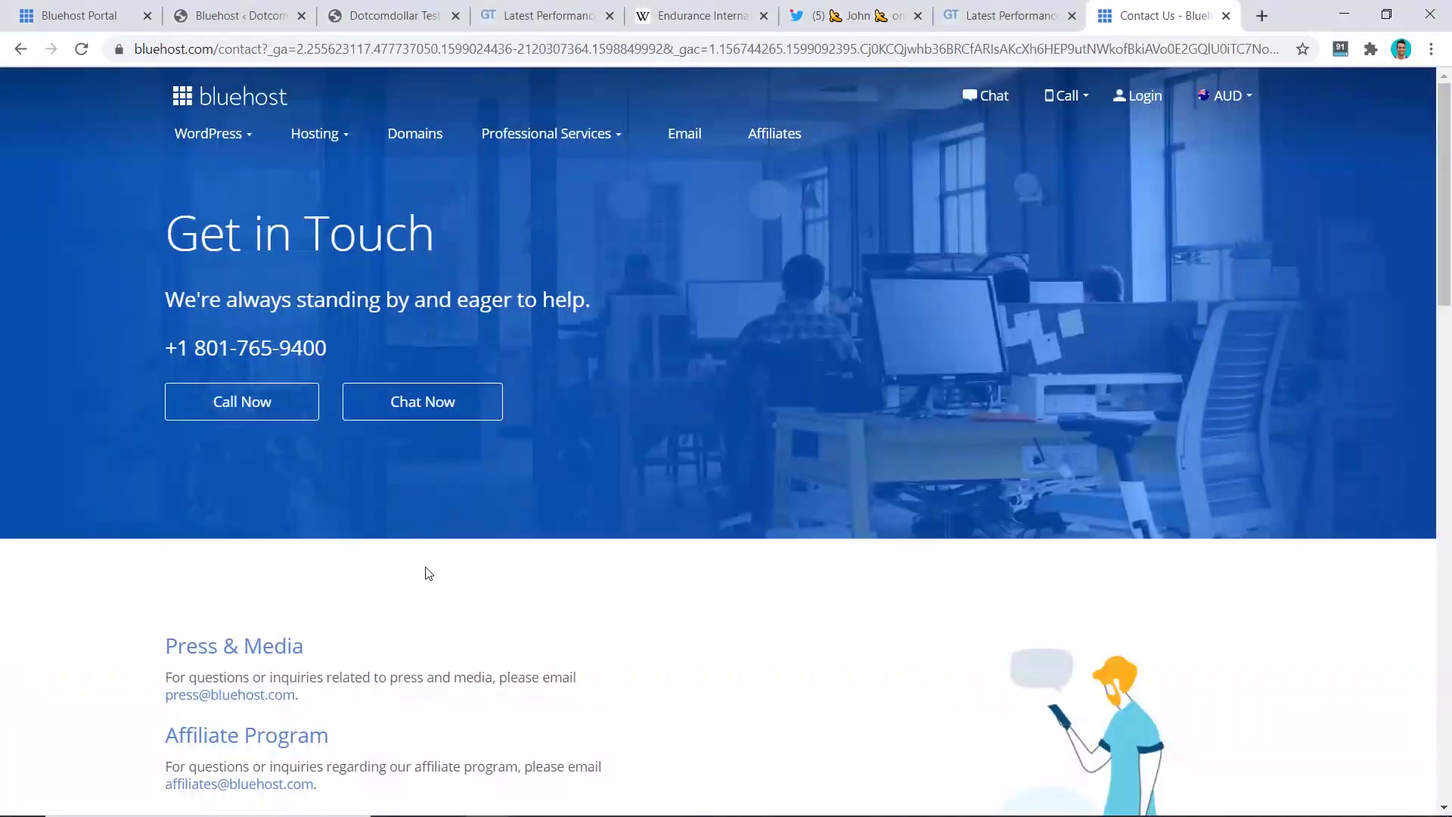